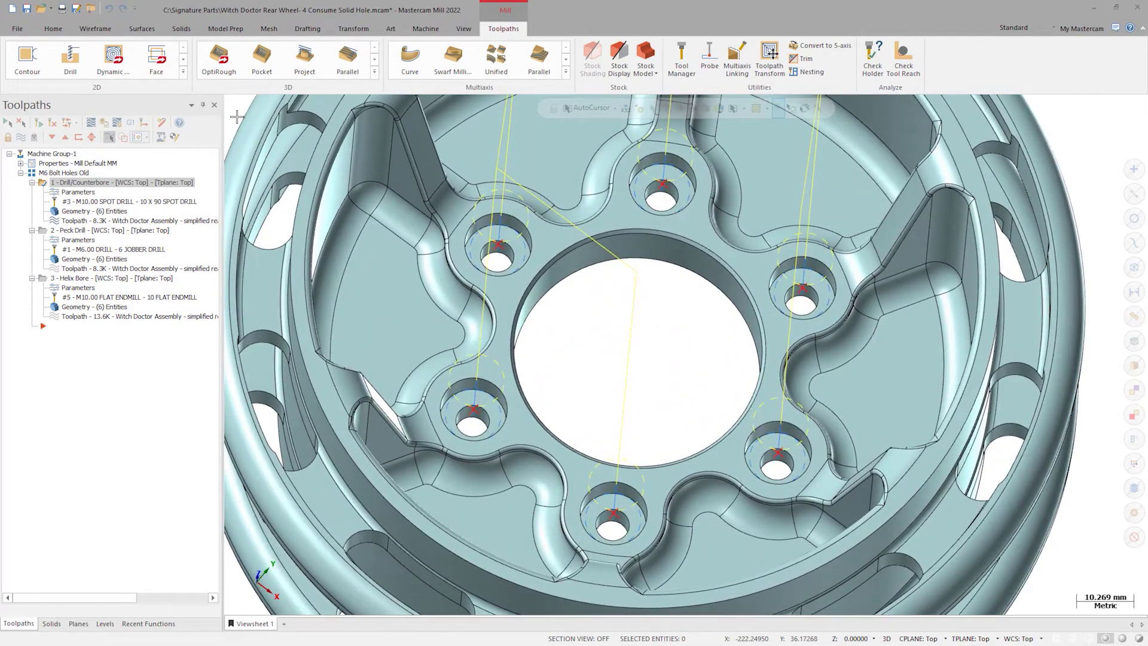
- Review the hole features in the geometry of the first Drill/Counterbore operation in the M6 Bolt Holes Old group
click(66, 173)
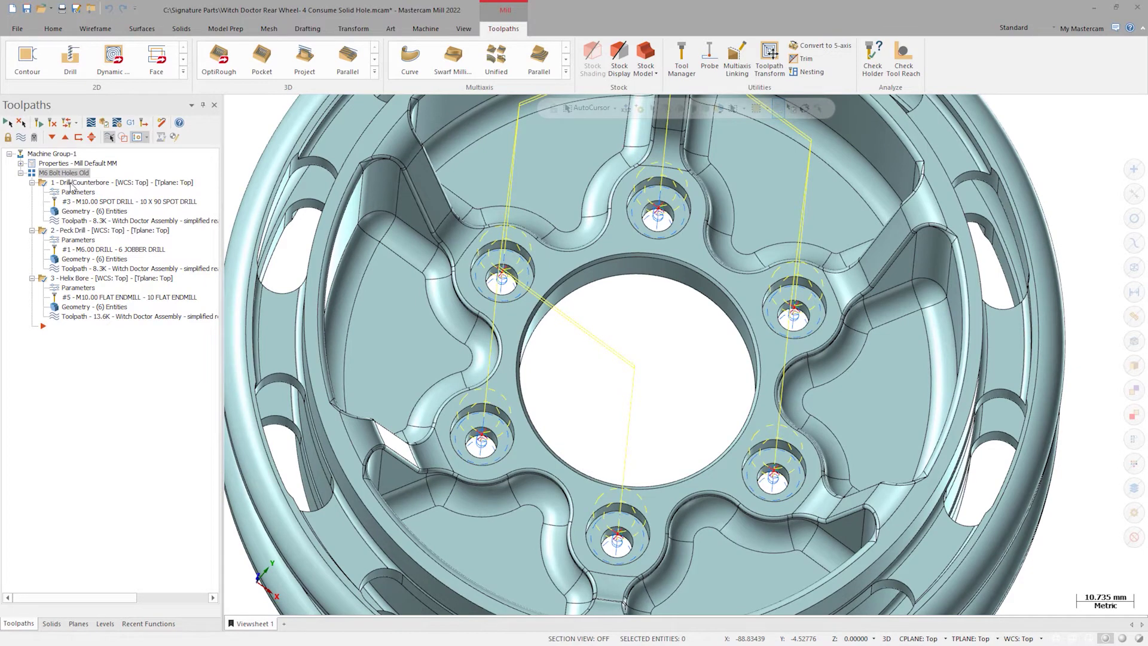
click(70, 183)
click(84, 211)
click(64, 220)
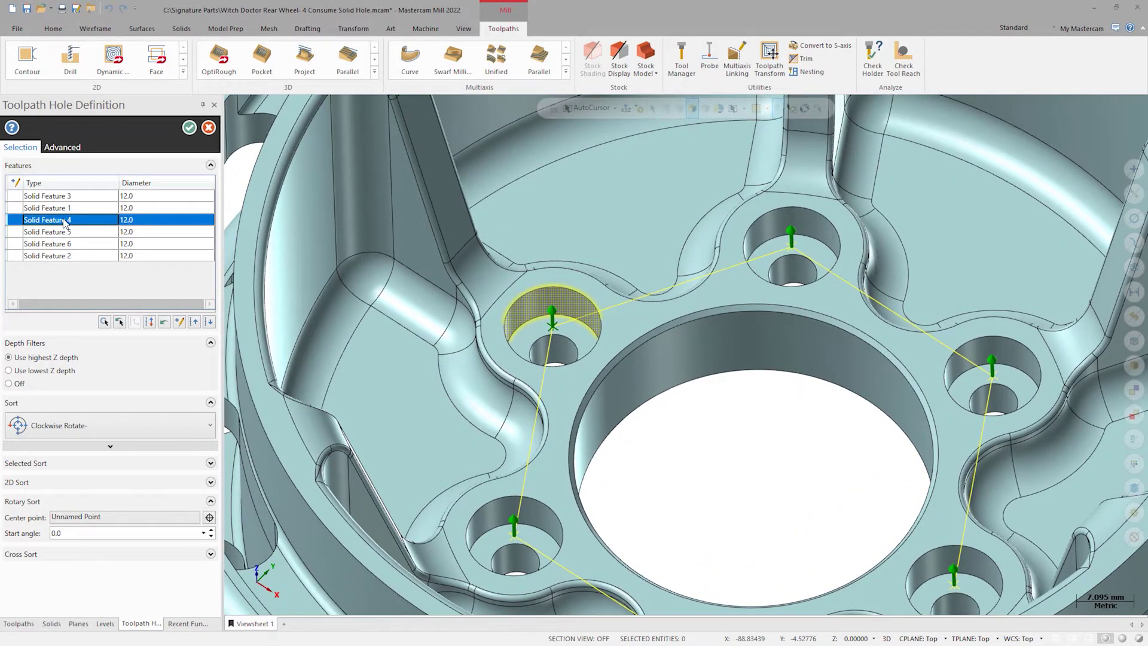
click(189, 128)
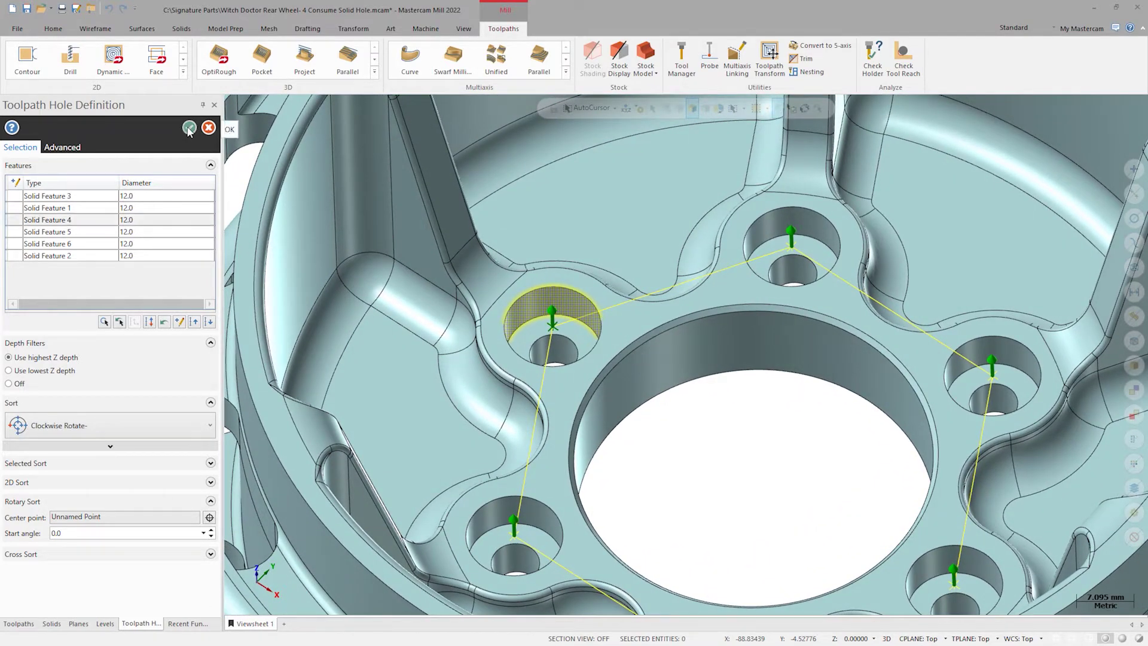
- Review the hole features in the geometry of the old group's Peck Drill operation
click(63, 232)
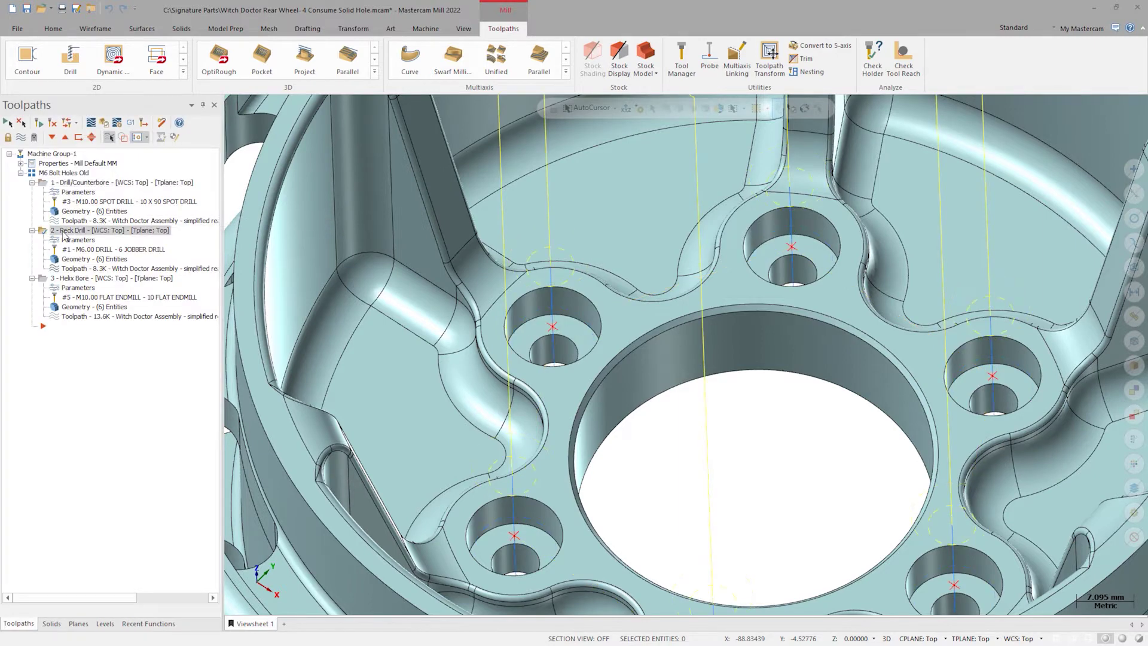
click(75, 260)
click(78, 220)
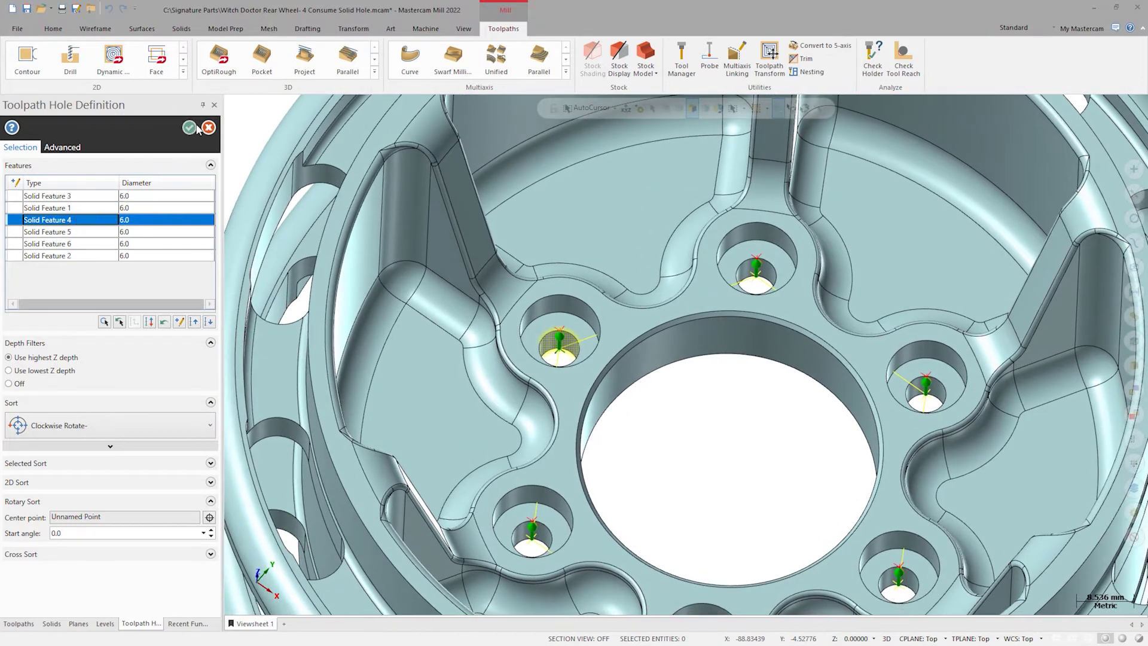
click(189, 128)
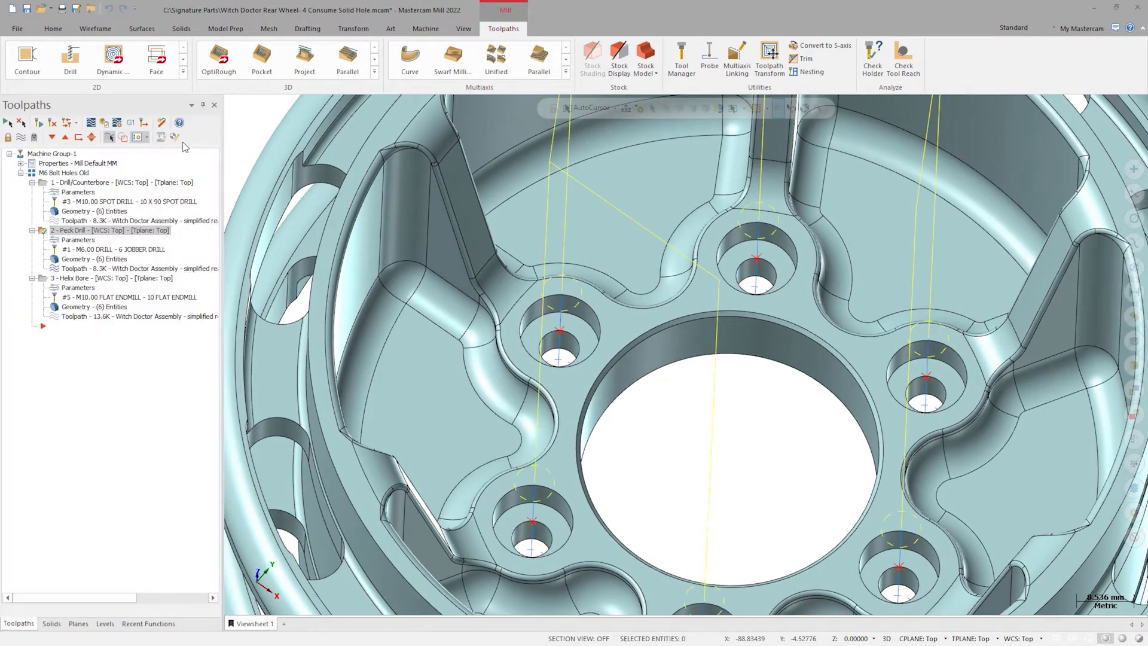
- Review Solid Feature 4 and Solid Feature 5 in the geometry of the old group's Helix Bore operation
click(93, 305)
click(72, 208)
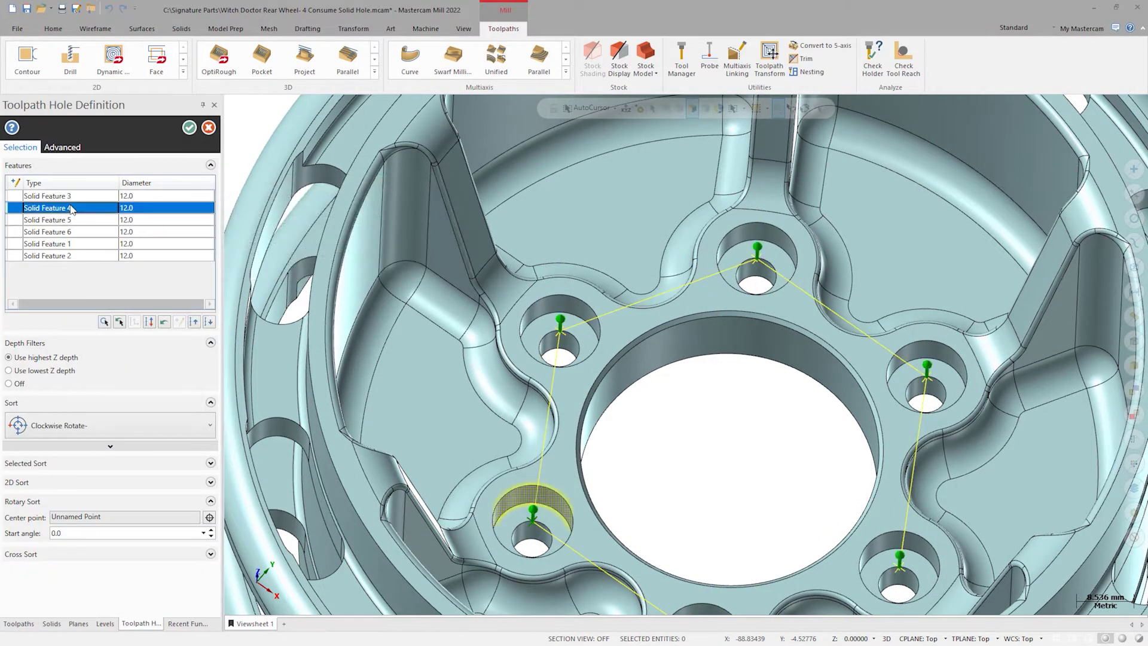
click(71, 220)
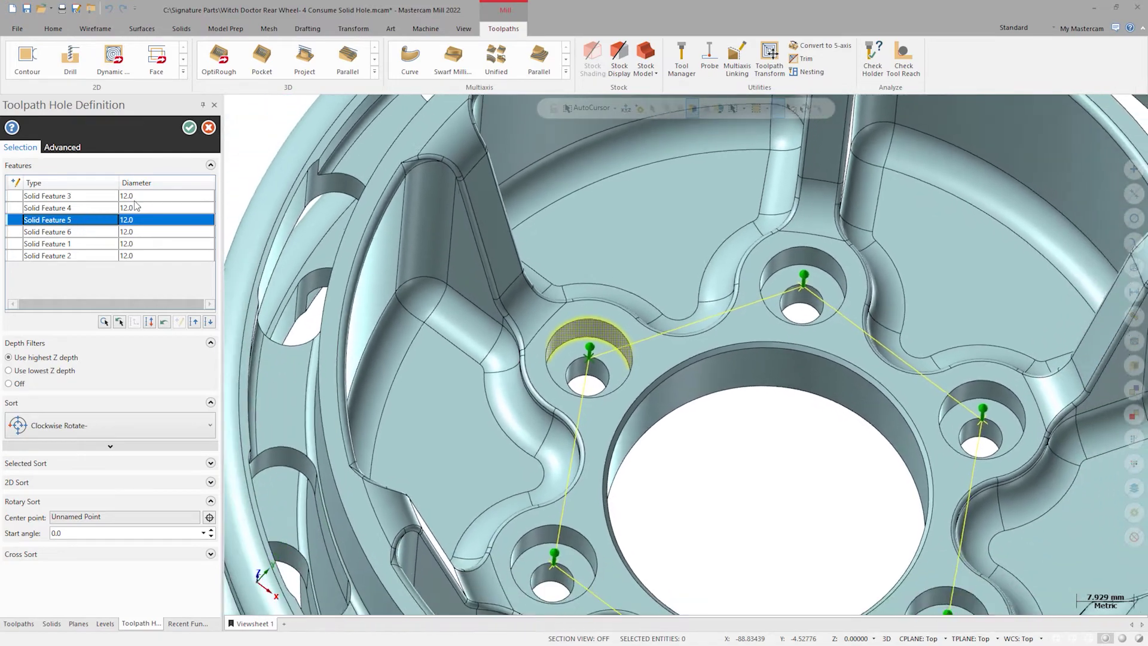
click(189, 127)
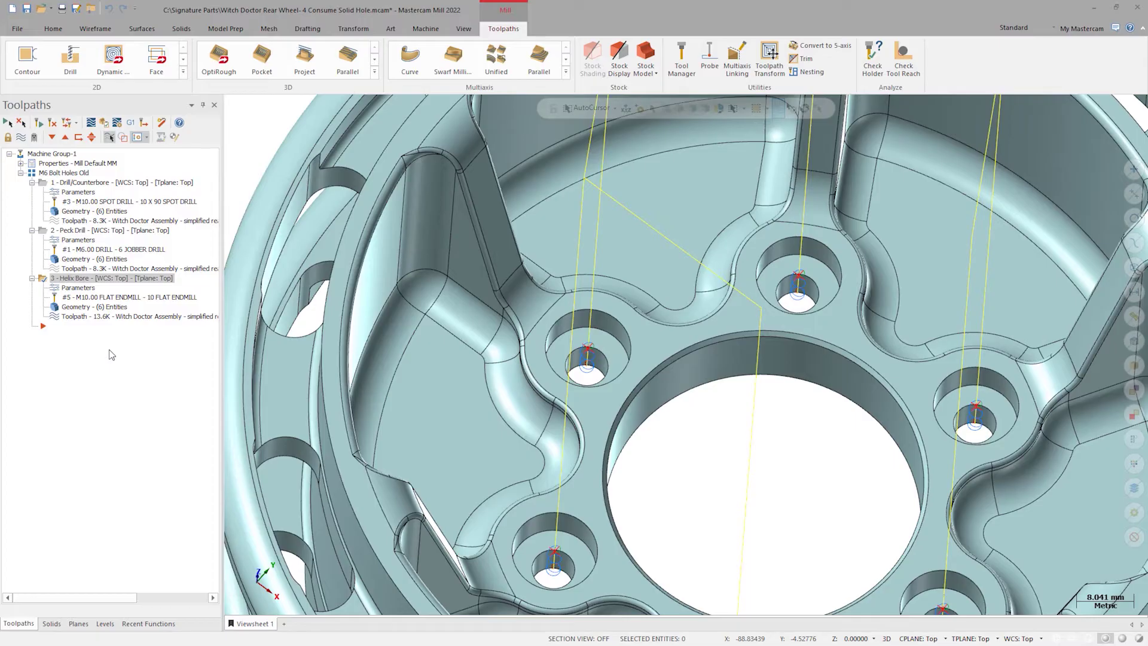
- Copy all operations of the M6 Bolt Holes Old group into a new toolpath group below it
click(73, 173)
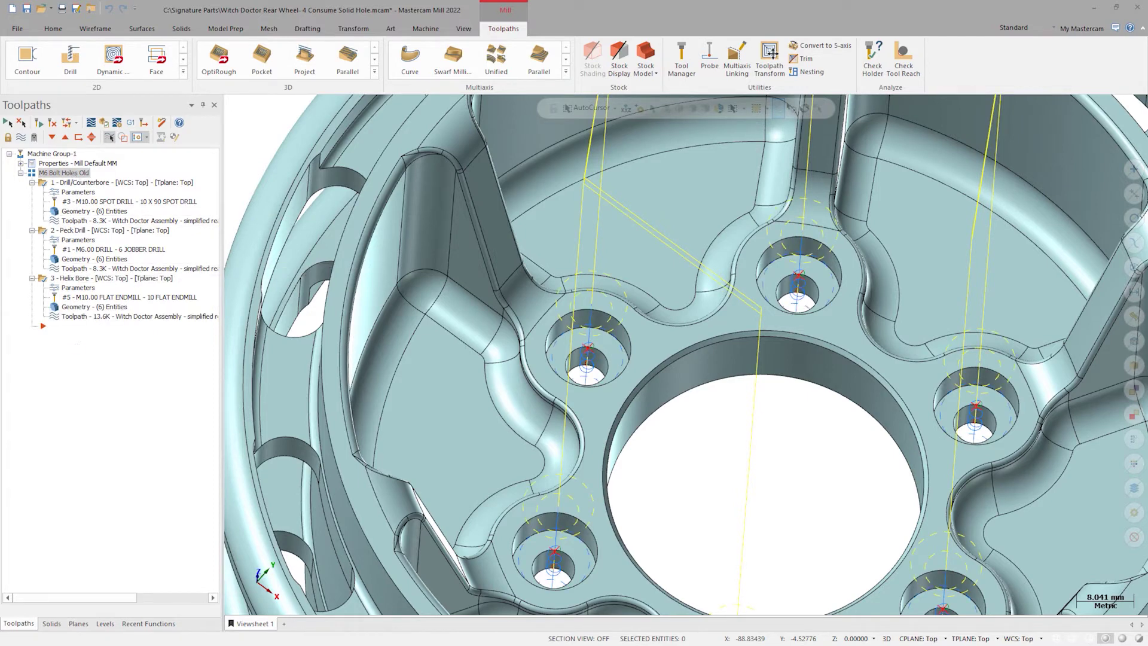
right_drag(63, 173, 127, 349)
click(159, 366)
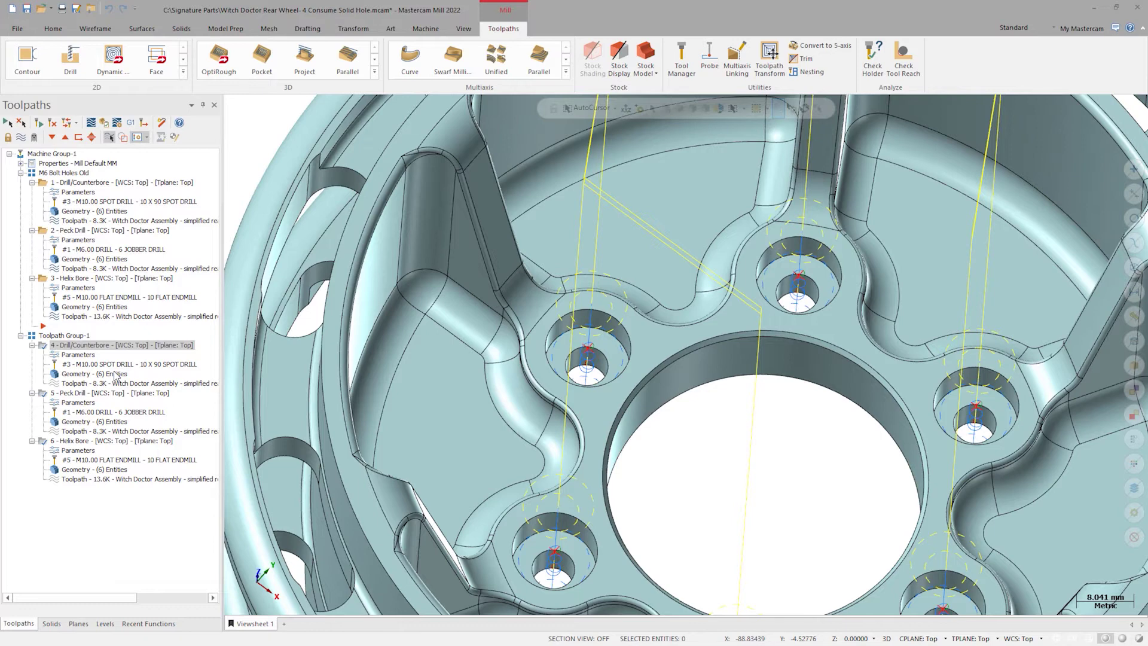
- Replace all hole features in the copied Drill/Counterbore operation's geometry with the Counterbore Holes solid feature
click(116, 373)
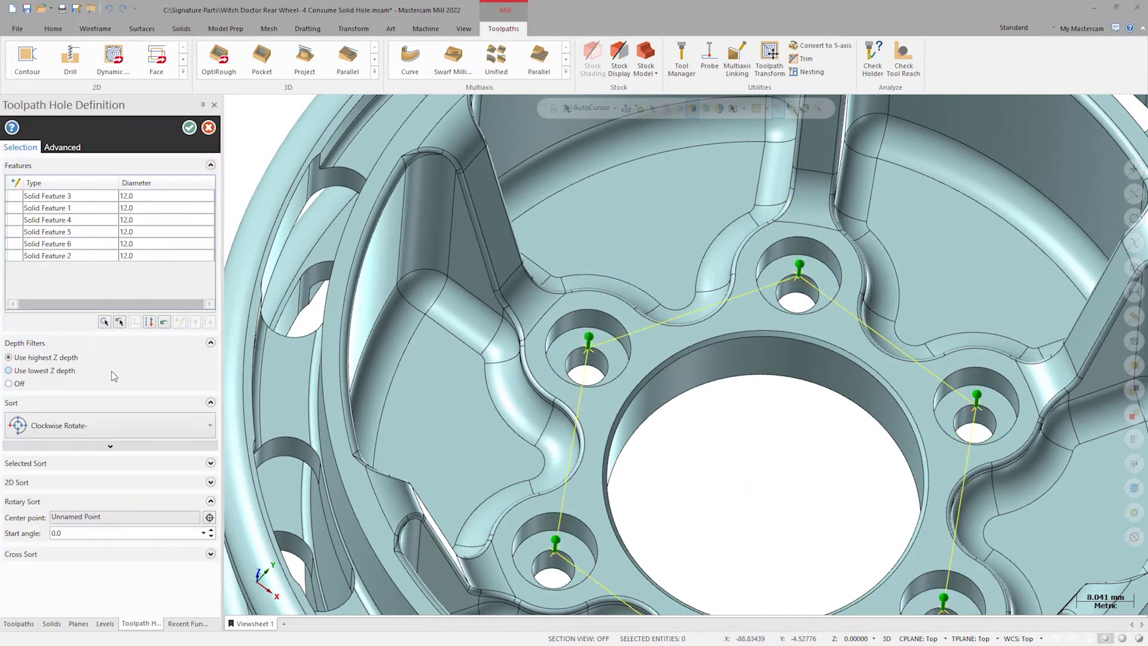
right_click(74, 196)
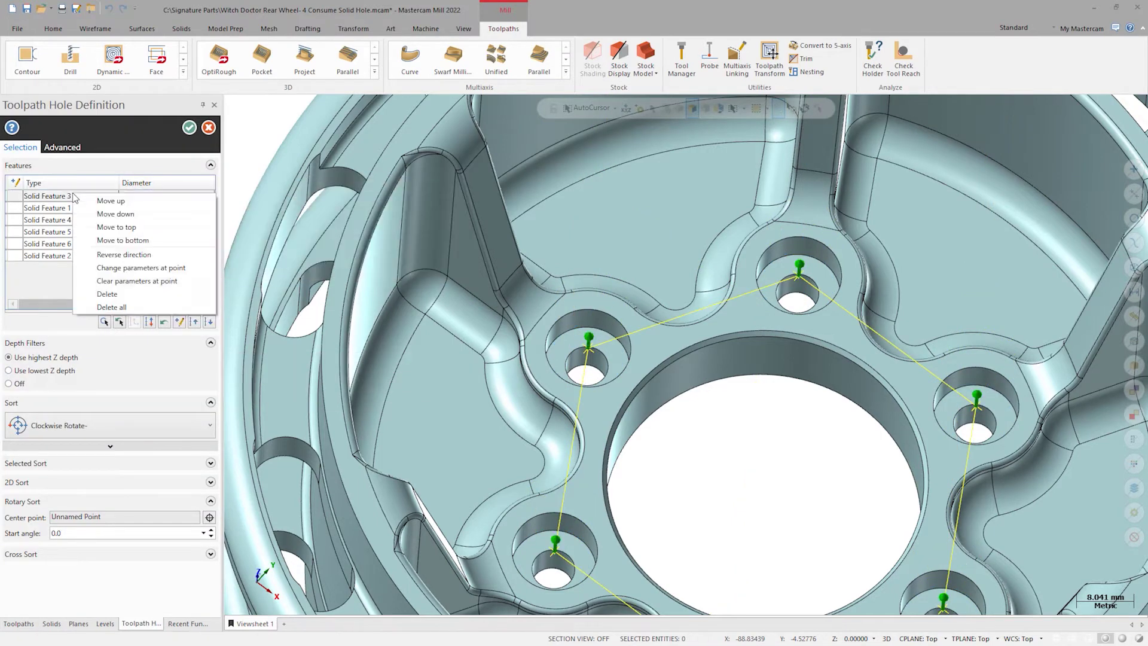
click(125, 306)
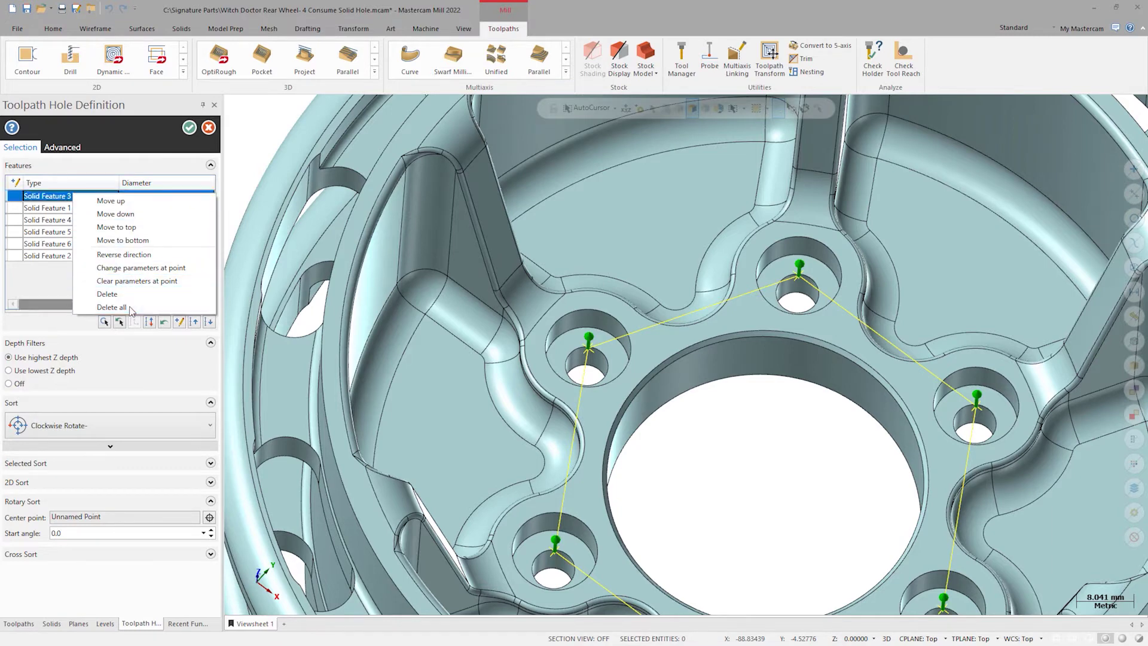
click(51, 623)
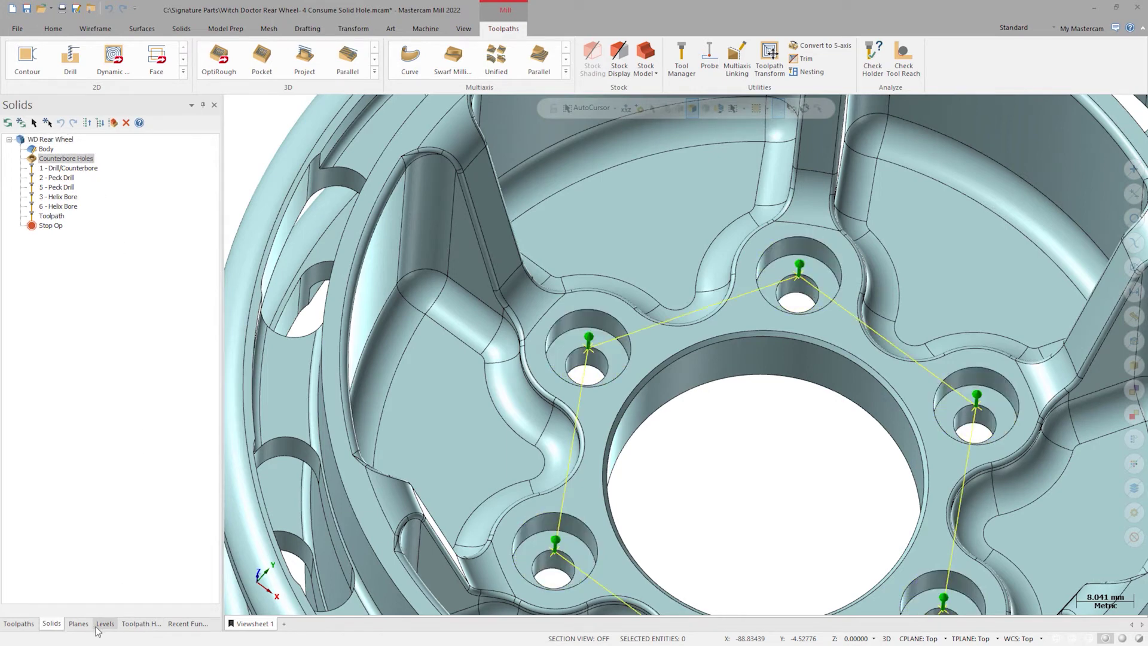
click(142, 626)
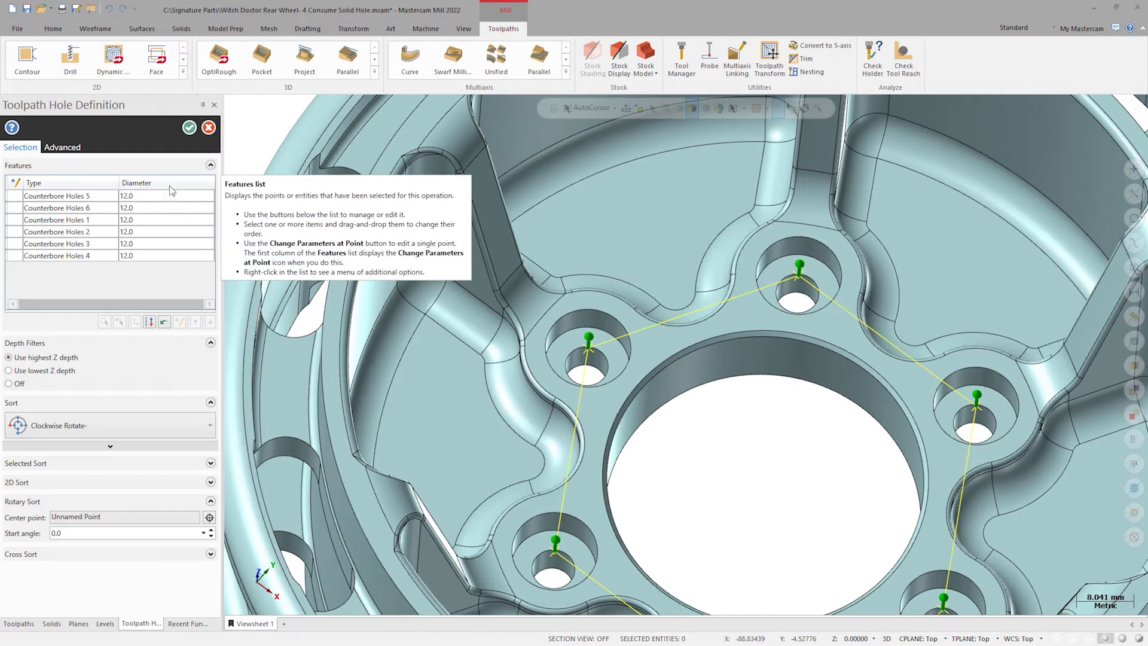
click(189, 127)
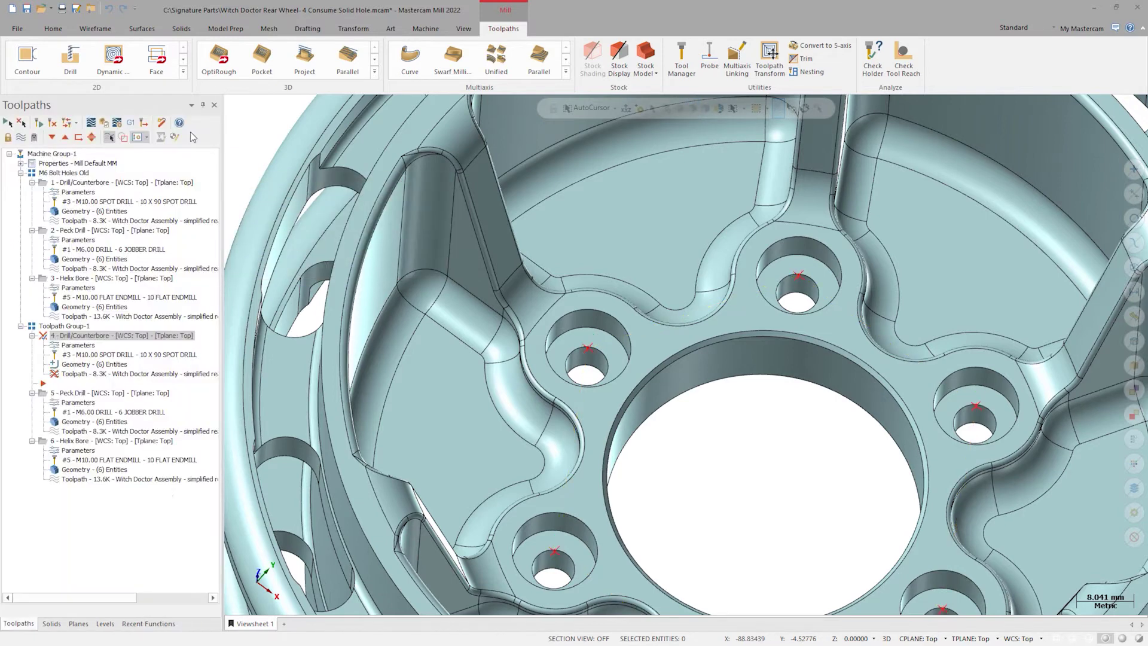
- Set the copied Drill/Counterbore operation to machine only the Counterbore hole segment and generate its toolpath
click(82, 344)
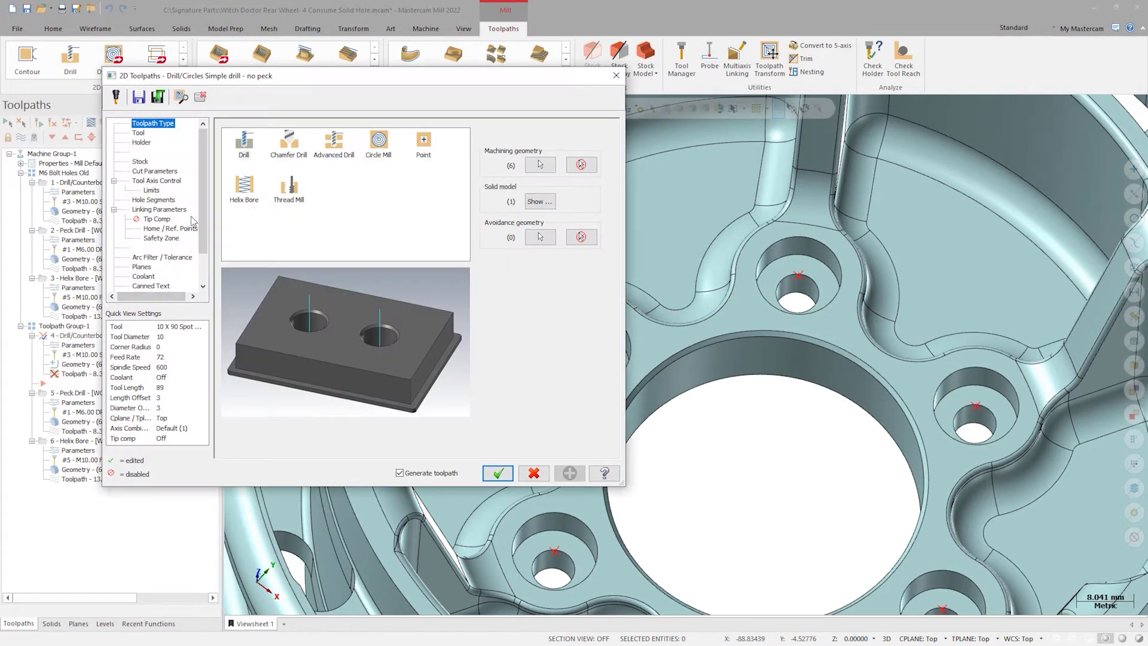
click(154, 199)
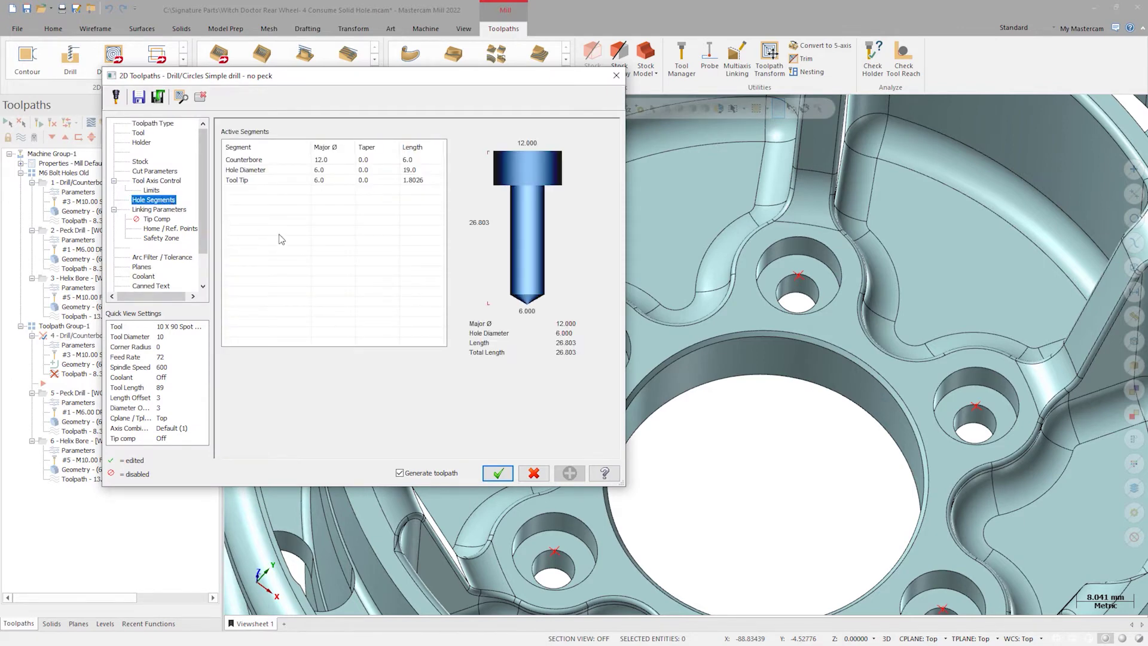
click(252, 163)
click(250, 171)
click(250, 181)
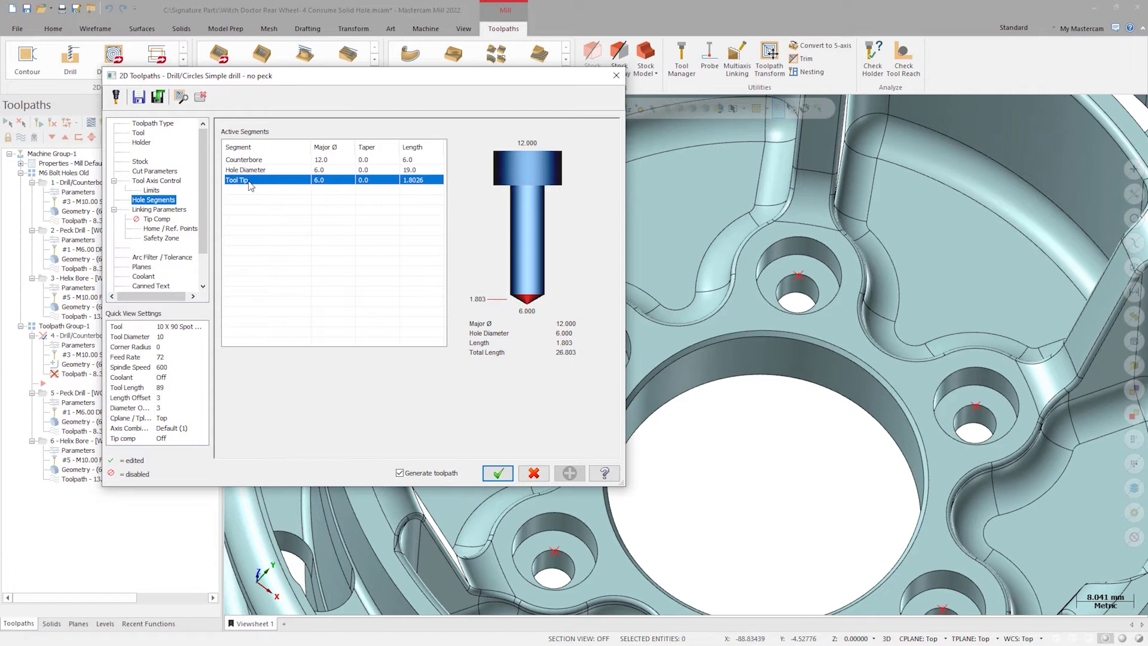
click(254, 162)
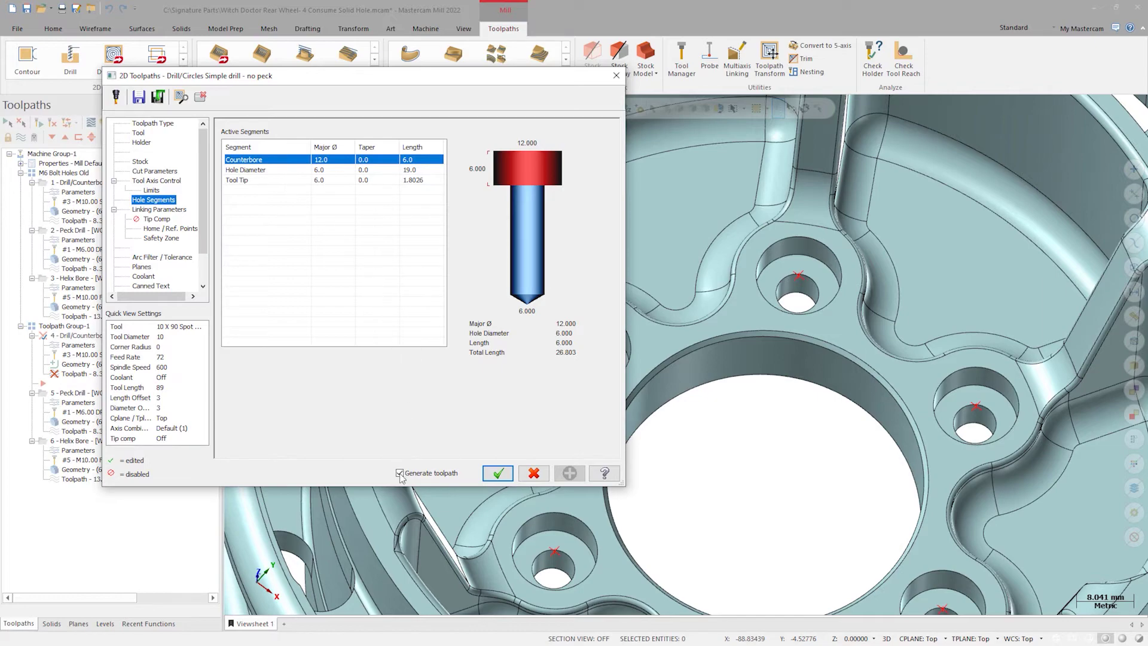
click(497, 474)
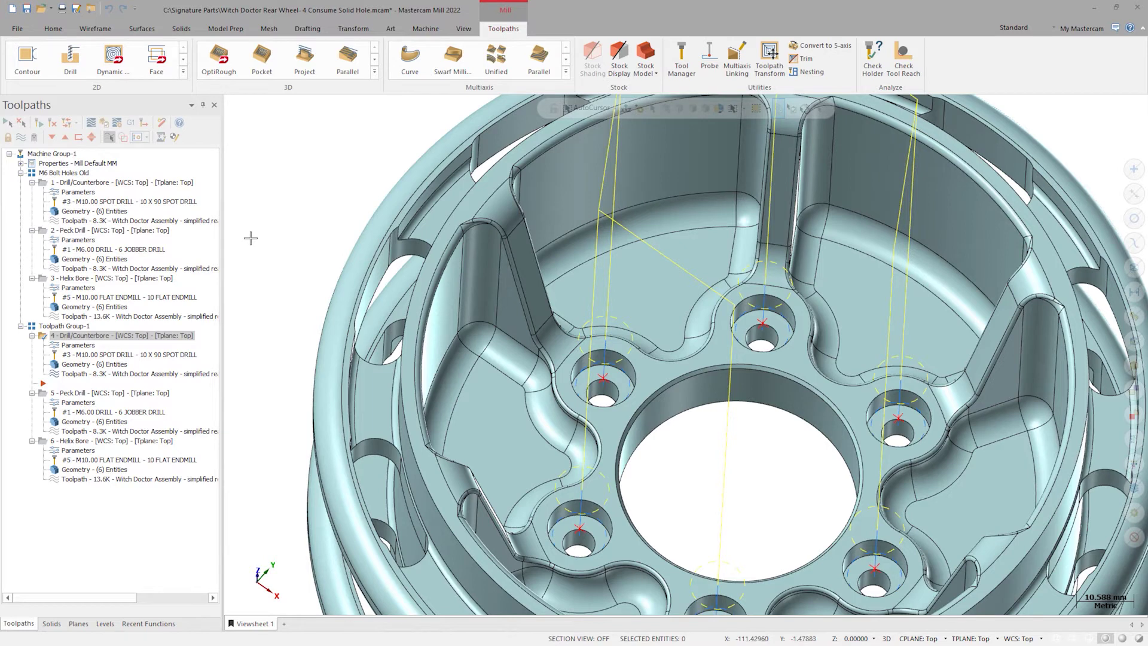
- Replace the geometry of the copied Peck Drill and Helix Bore operations with that of the copied Drill/Counterbore operation
click(72, 395)
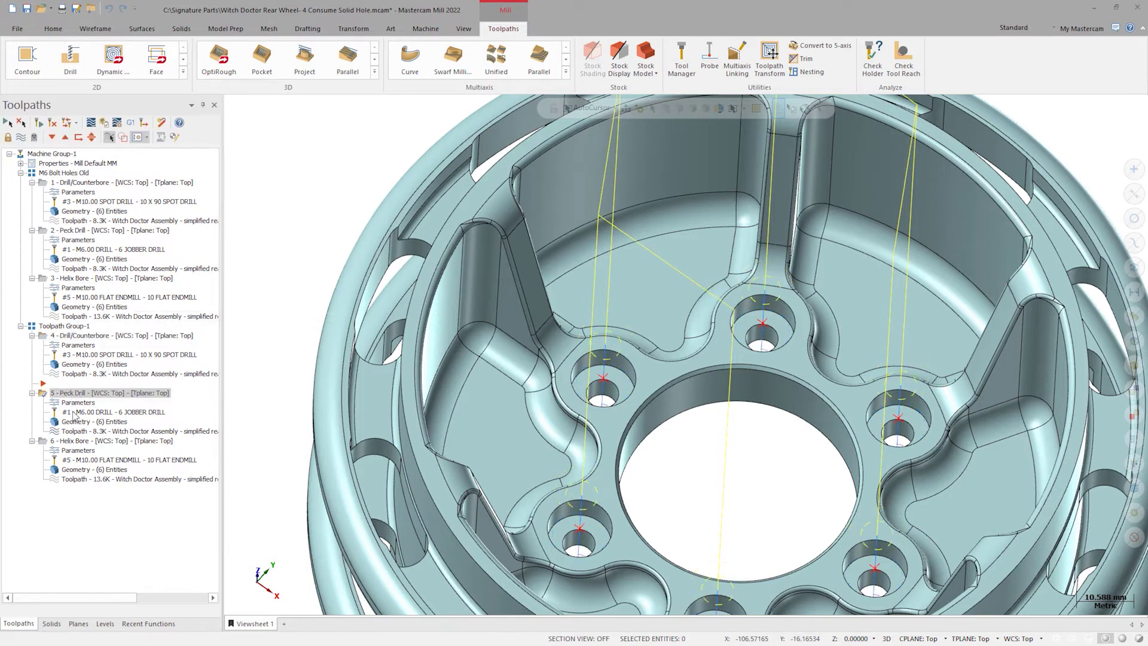
ctrl+click(71, 443)
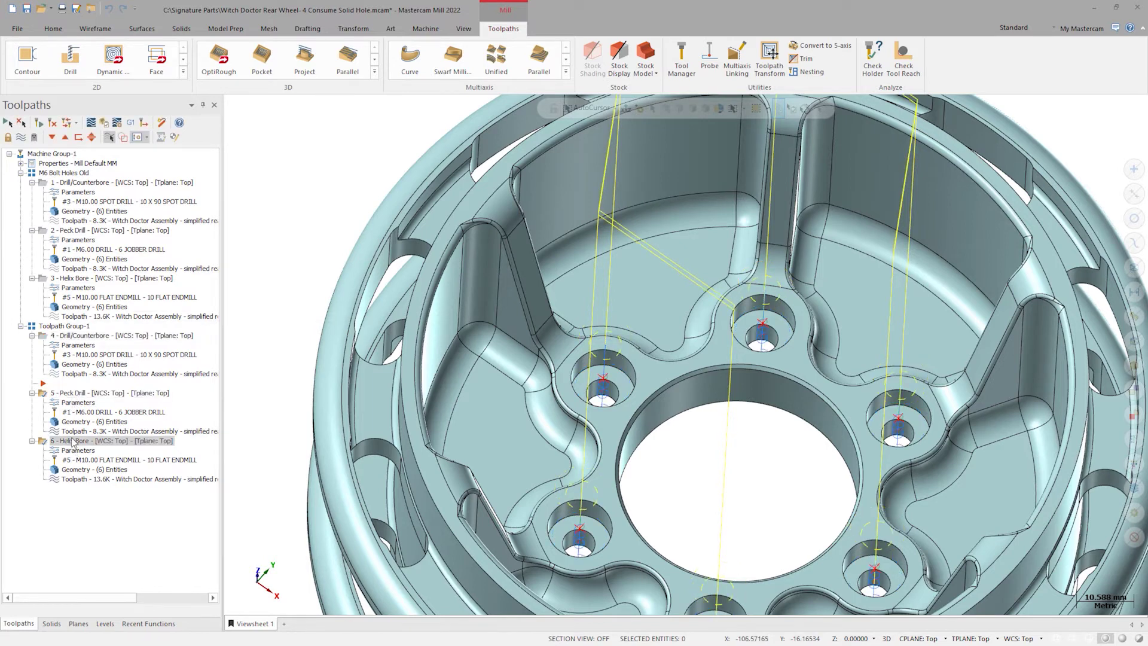
drag(96, 365, 93, 422)
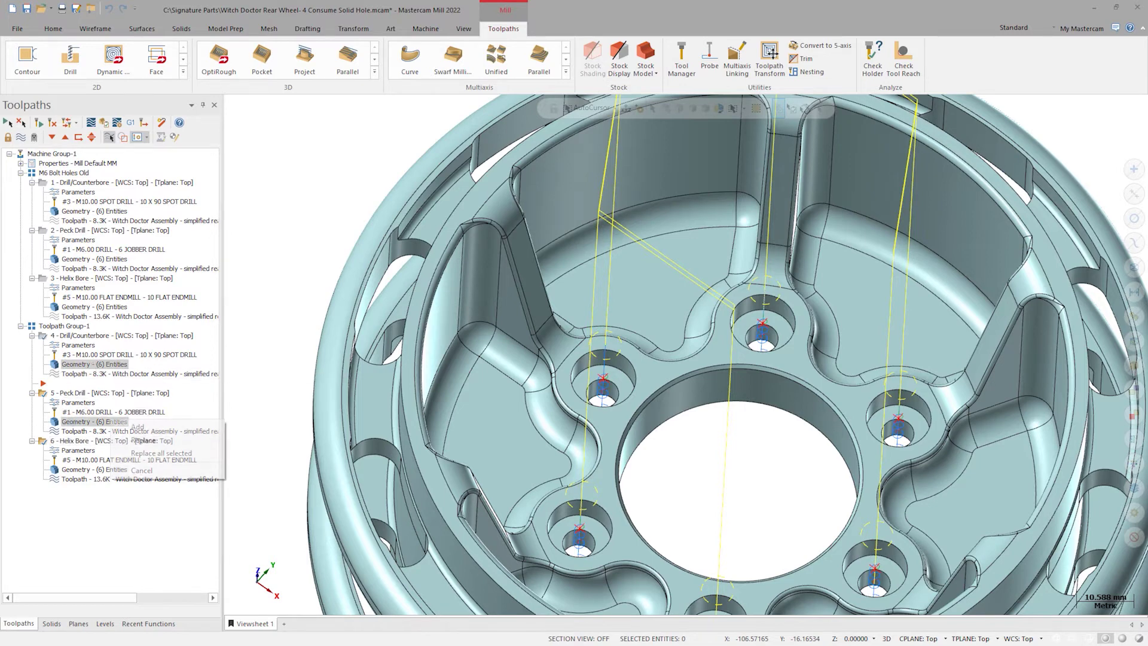
click(161, 454)
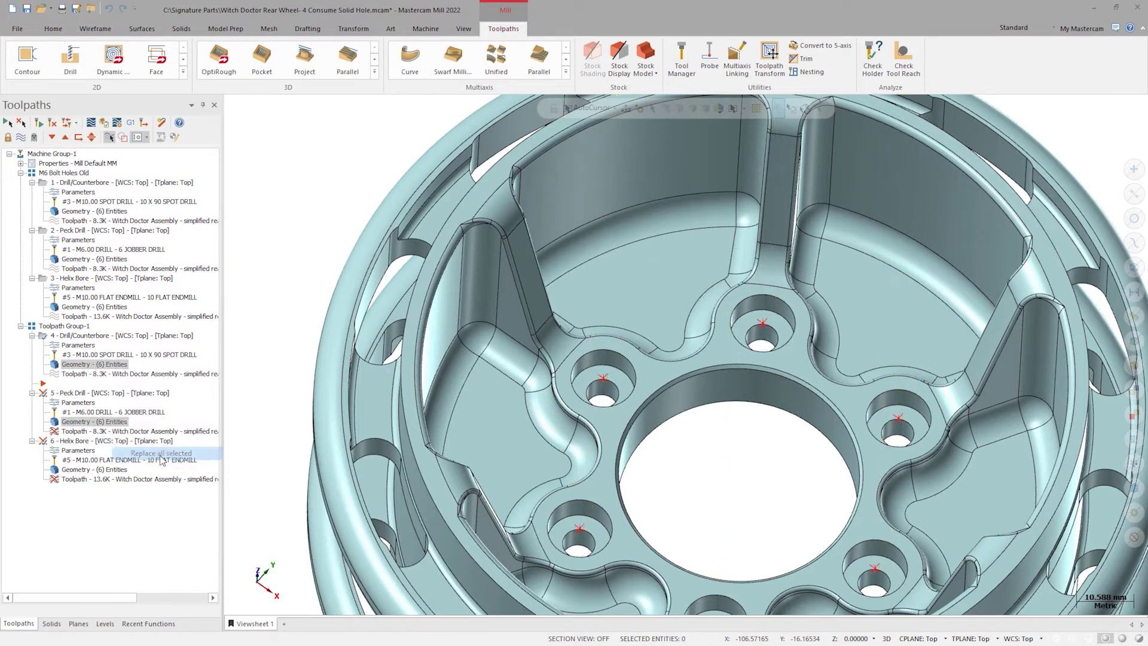
- Set the copied Peck Drill to use the Counterbore, Hole Diameter and Tool Tip segments and generate its toolpath
click(76, 404)
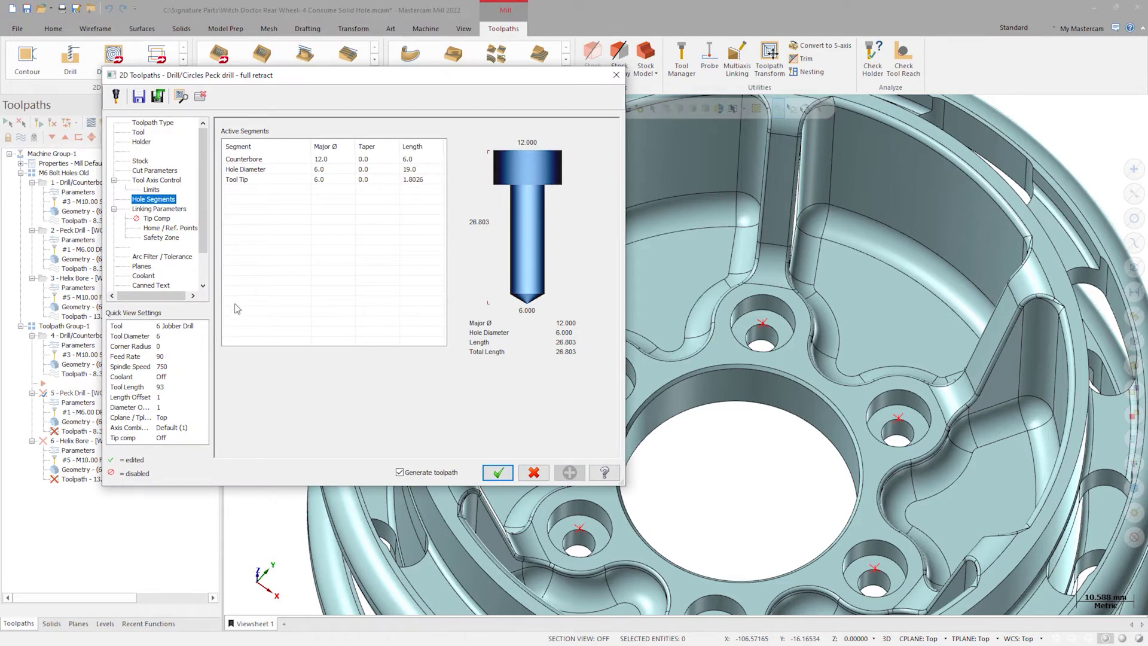
click(272, 160)
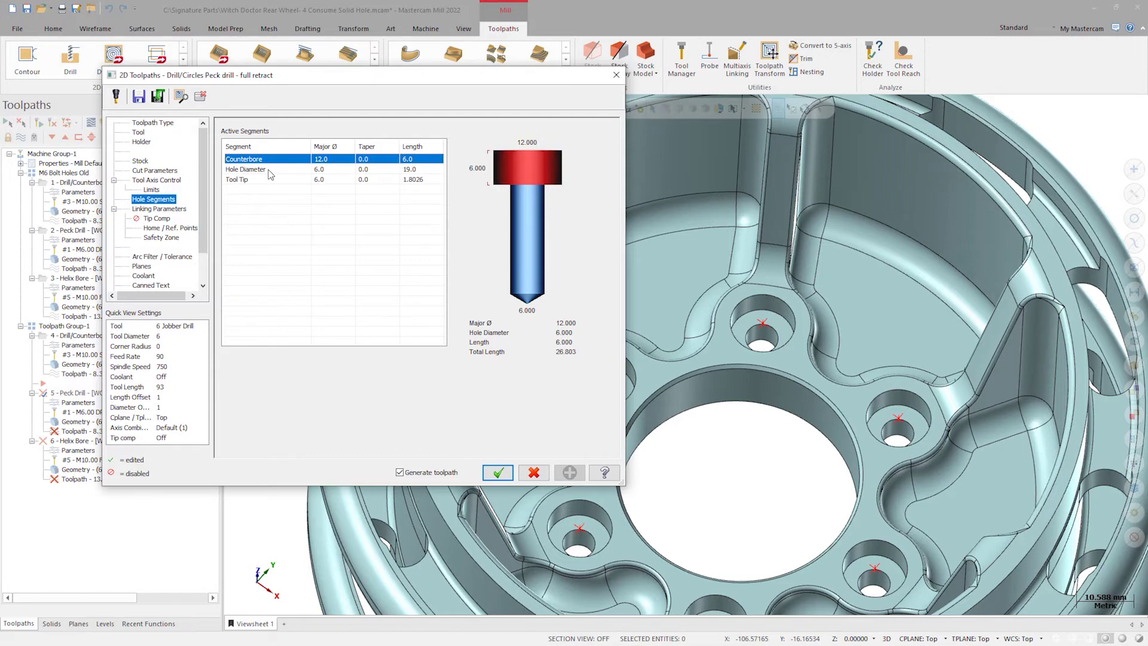
shift+click(270, 180)
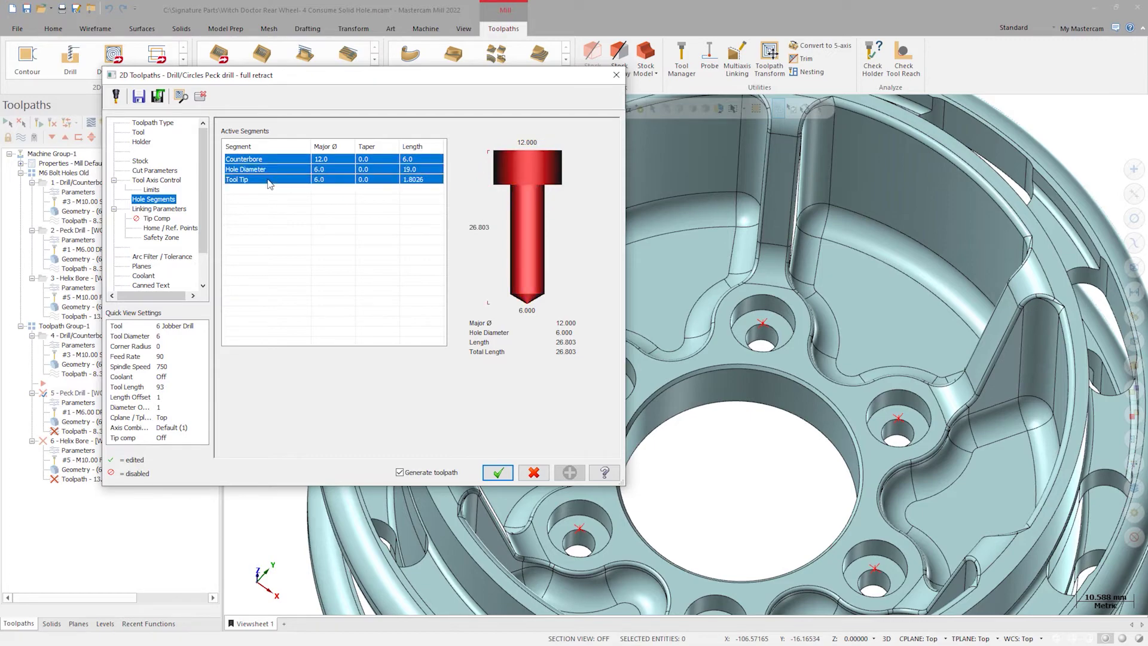
click(499, 473)
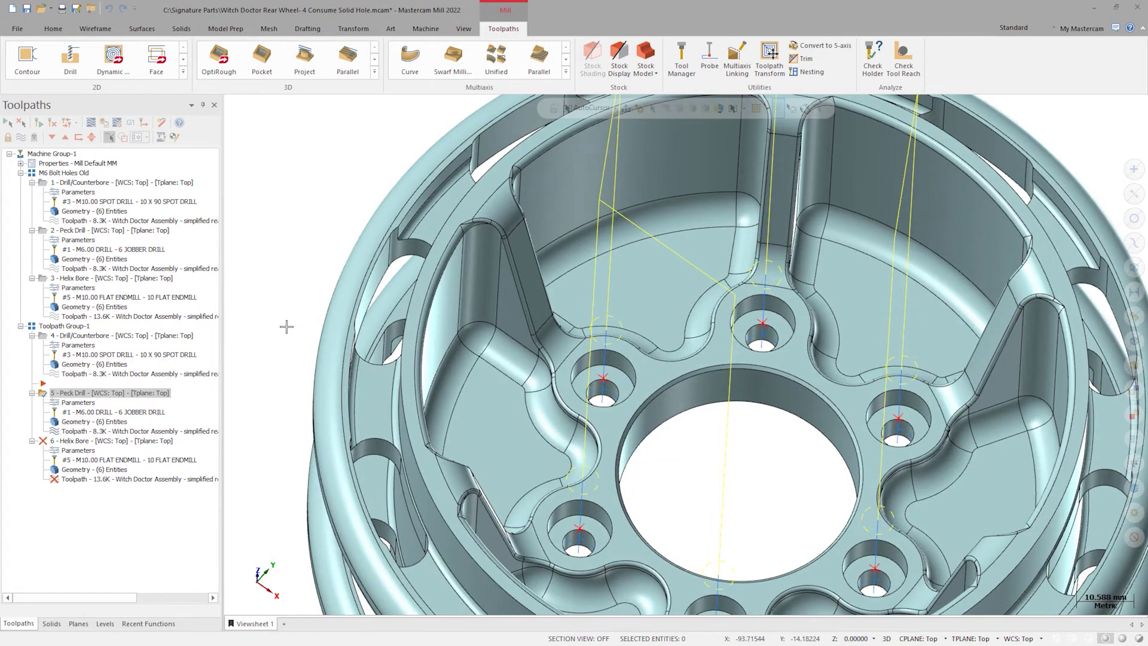
- Set the copied Helix Bore to use only the Counterbore hole segment and generate its toolpath
click(81, 451)
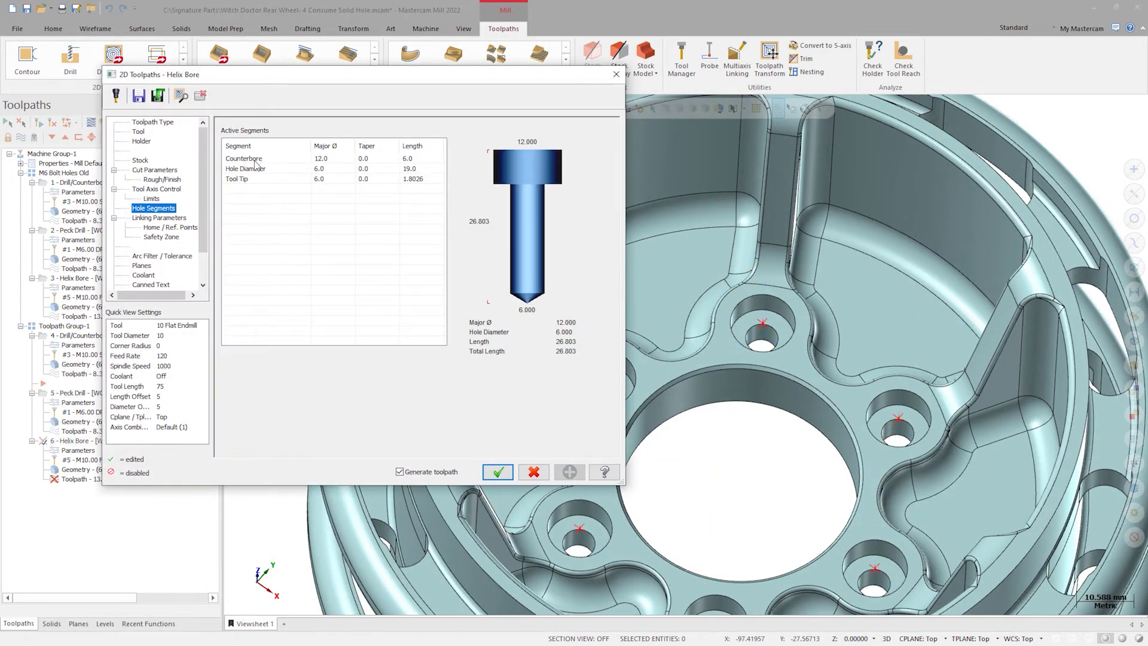
click(256, 160)
click(499, 474)
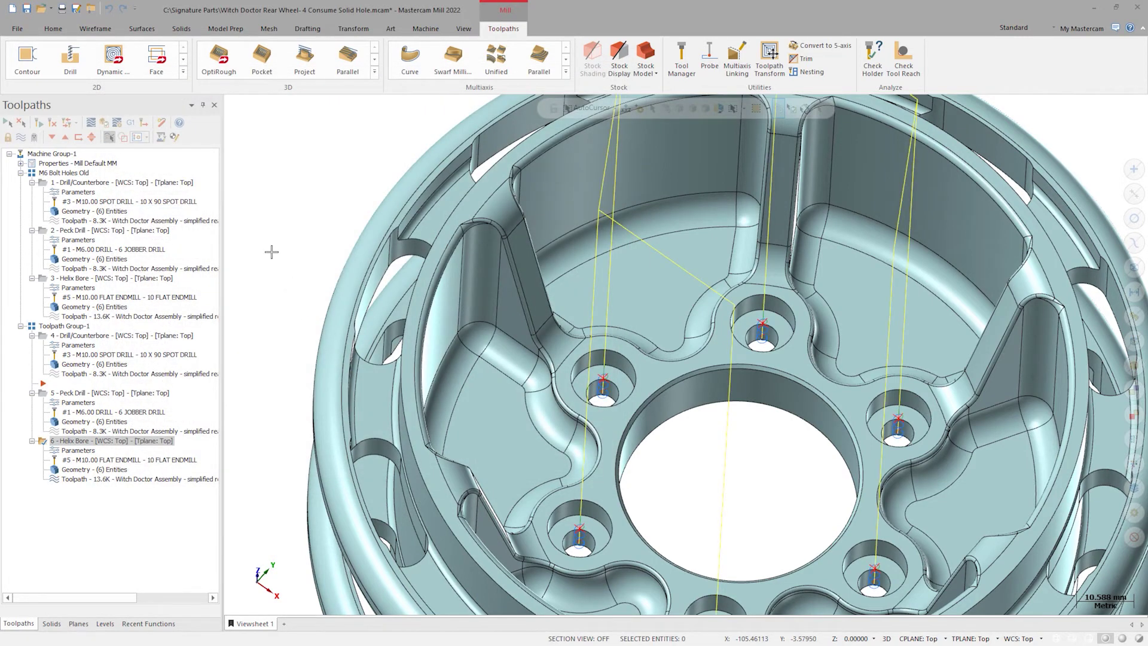
- Start an export of the bolt hole toolpath operations to a new operations library named M6 Bolt Holes on the Desktop
key(alt+7)
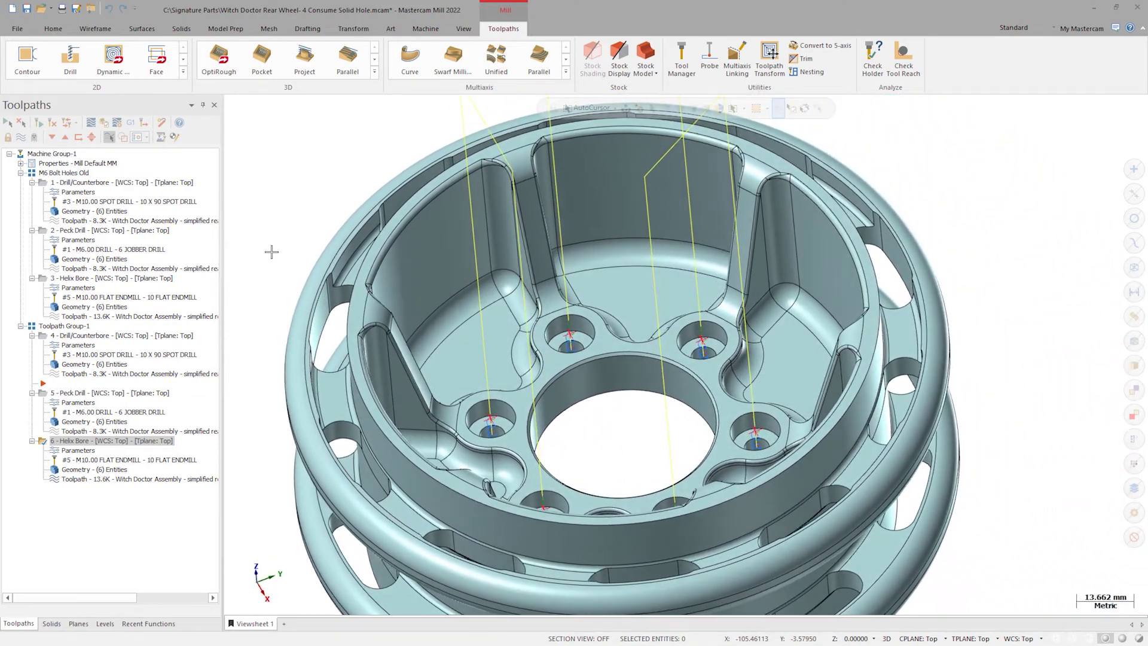
click(70, 326)
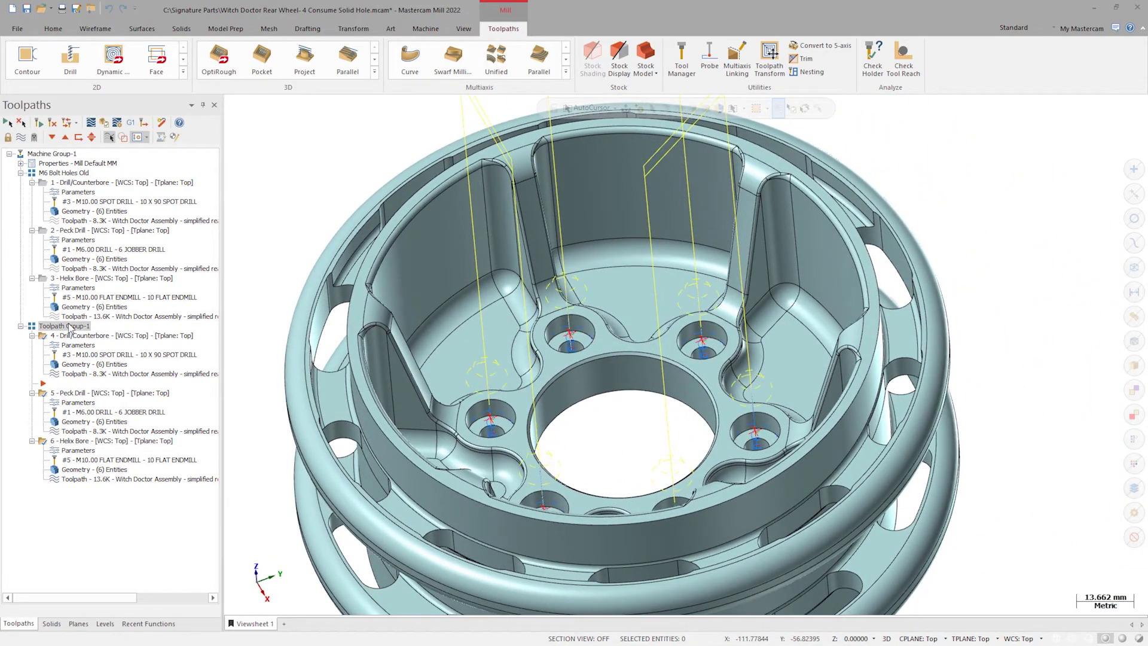
right_click(70, 328)
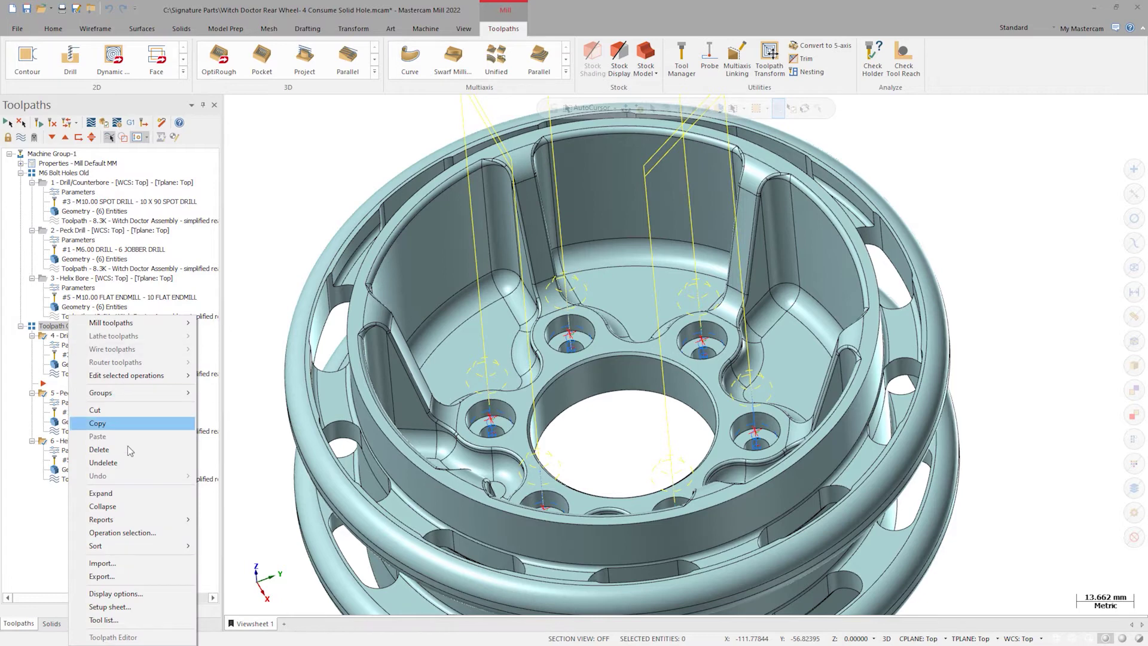
click(148, 576)
key(shift+Tab)
key(space)
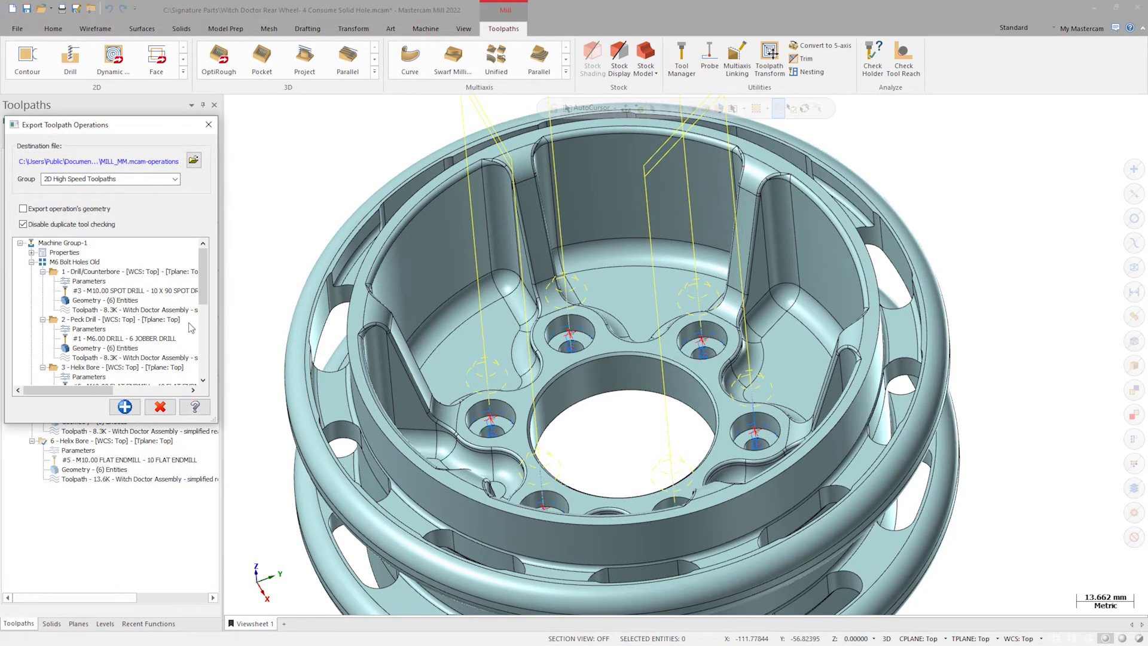
click(193, 159)
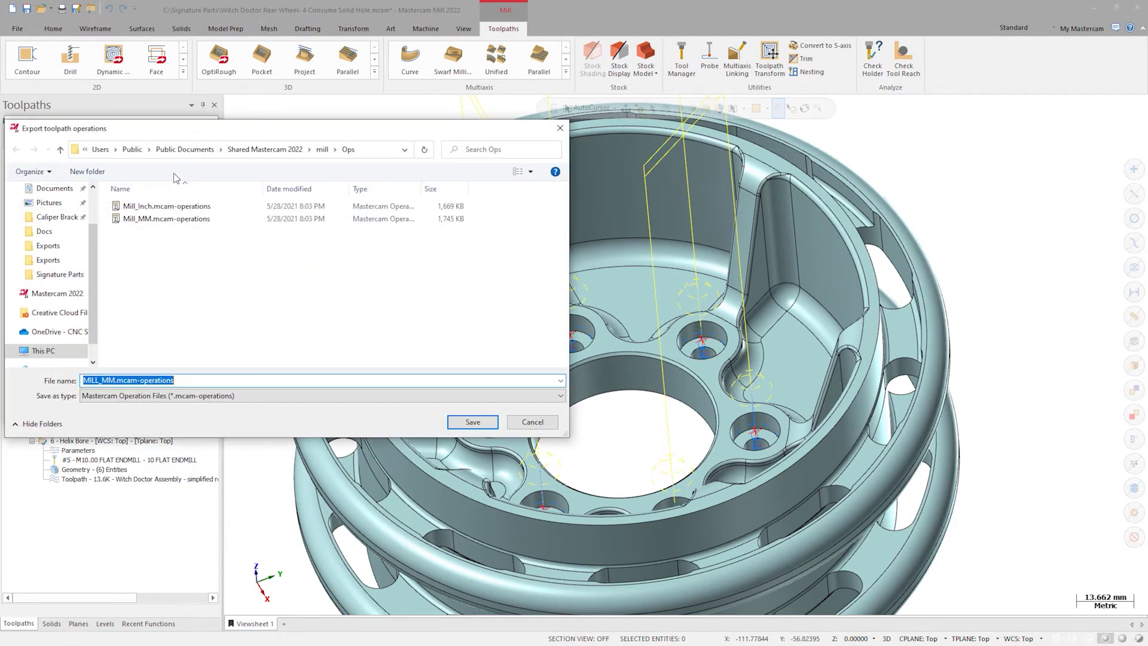
scroll(60, 216, up, 2)
click(59, 212)
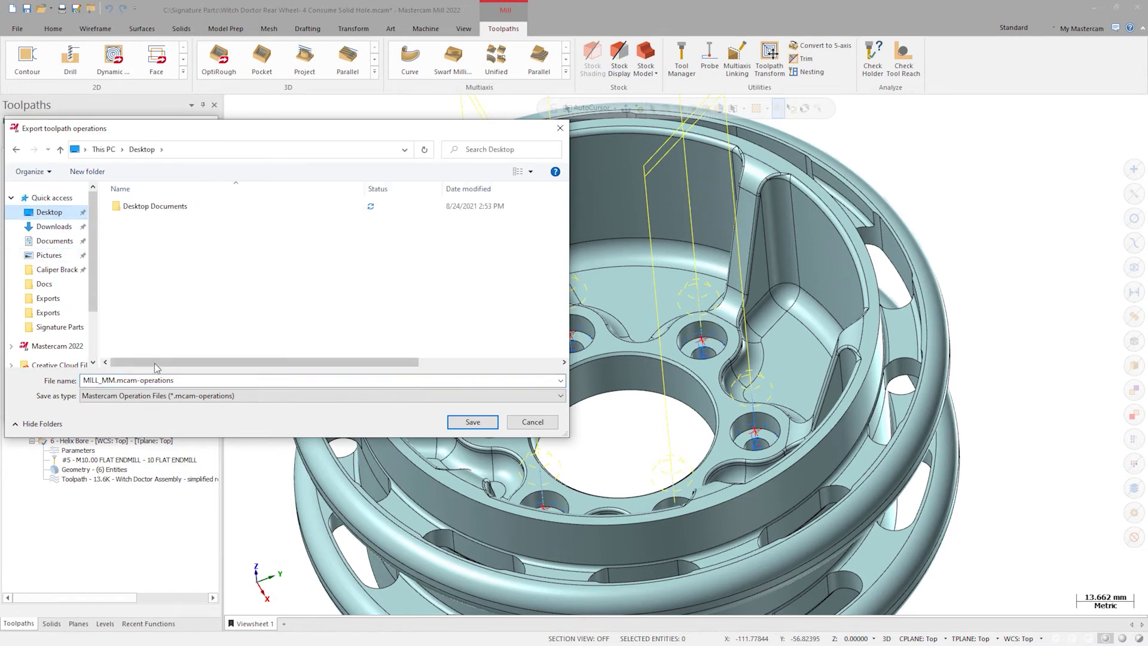
double_click(175, 381)
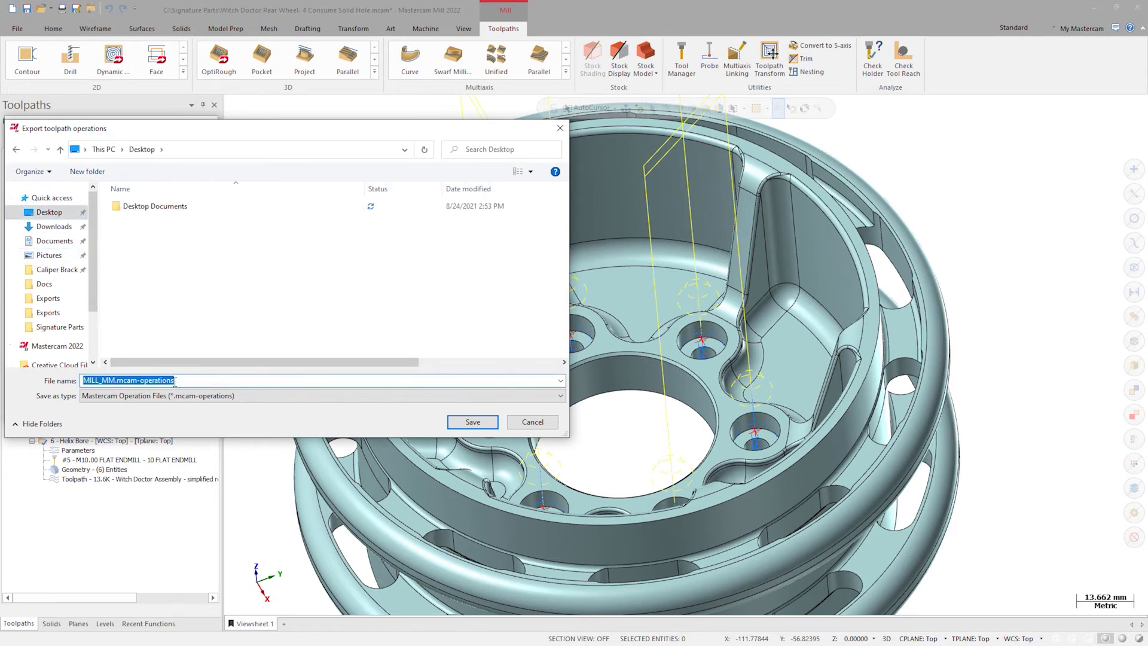
text(M6 Bolt Holes)
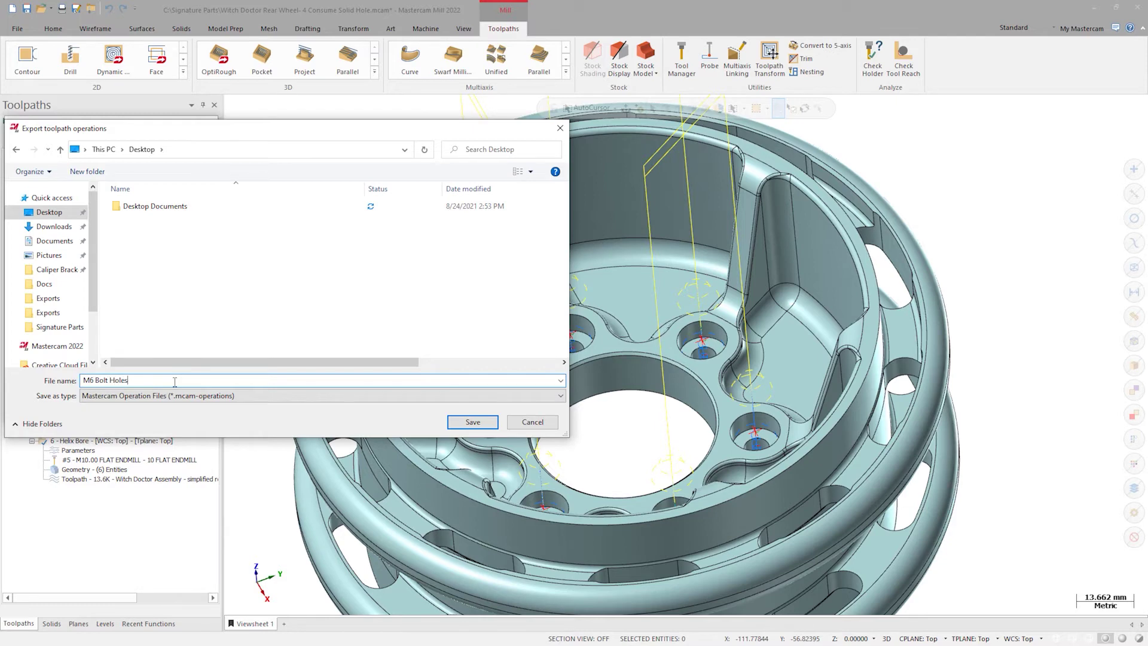
key(Return)
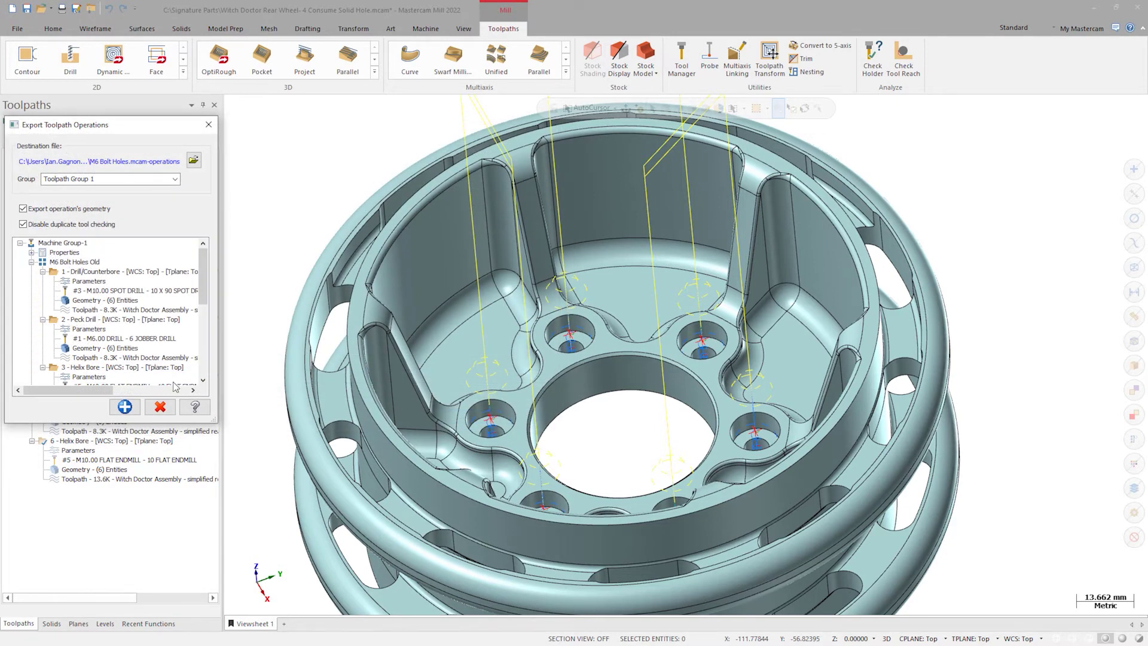
- Export the operations of the M6 Bolt Holes Old group to the library and close the export dialog
click(82, 263)
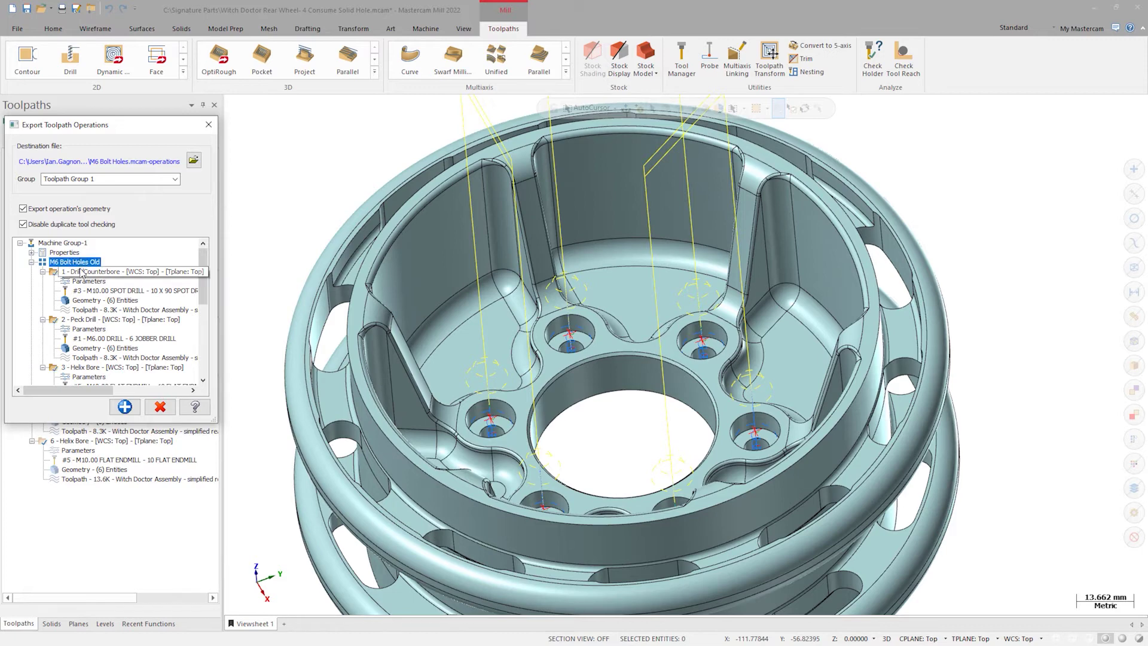
click(124, 407)
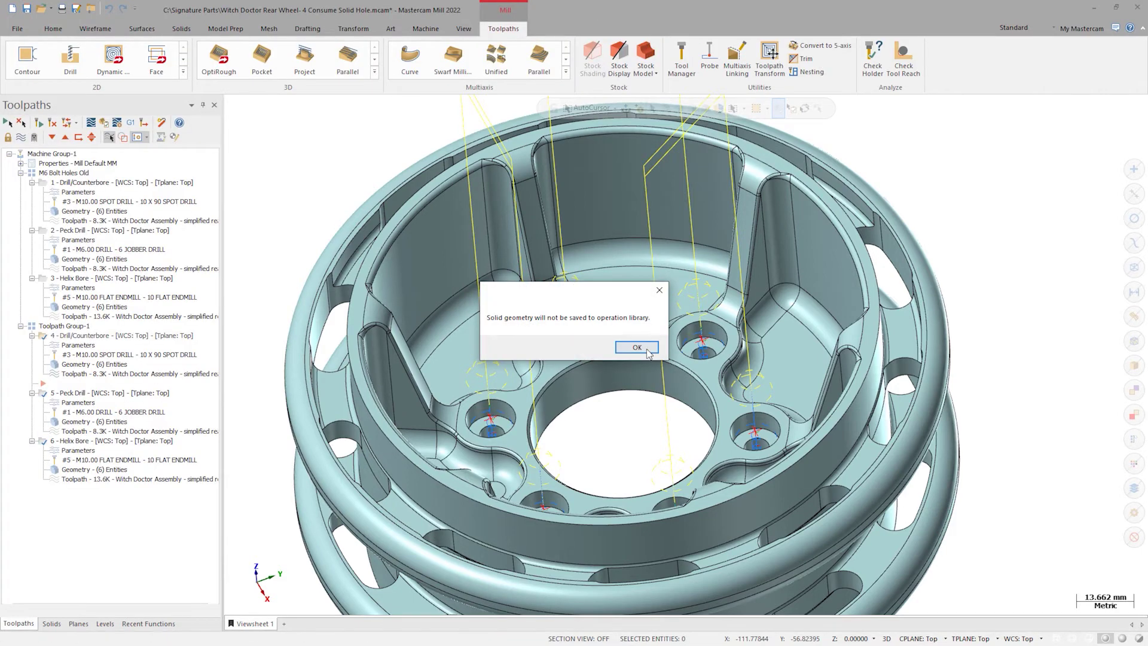
click(621, 349)
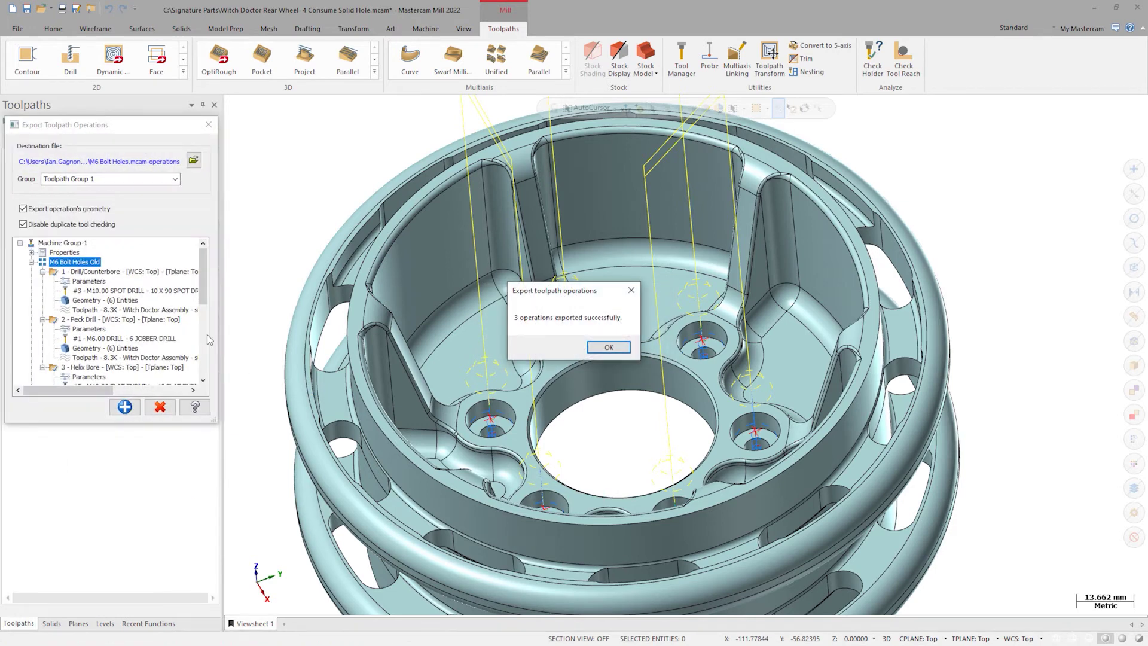
click(623, 348)
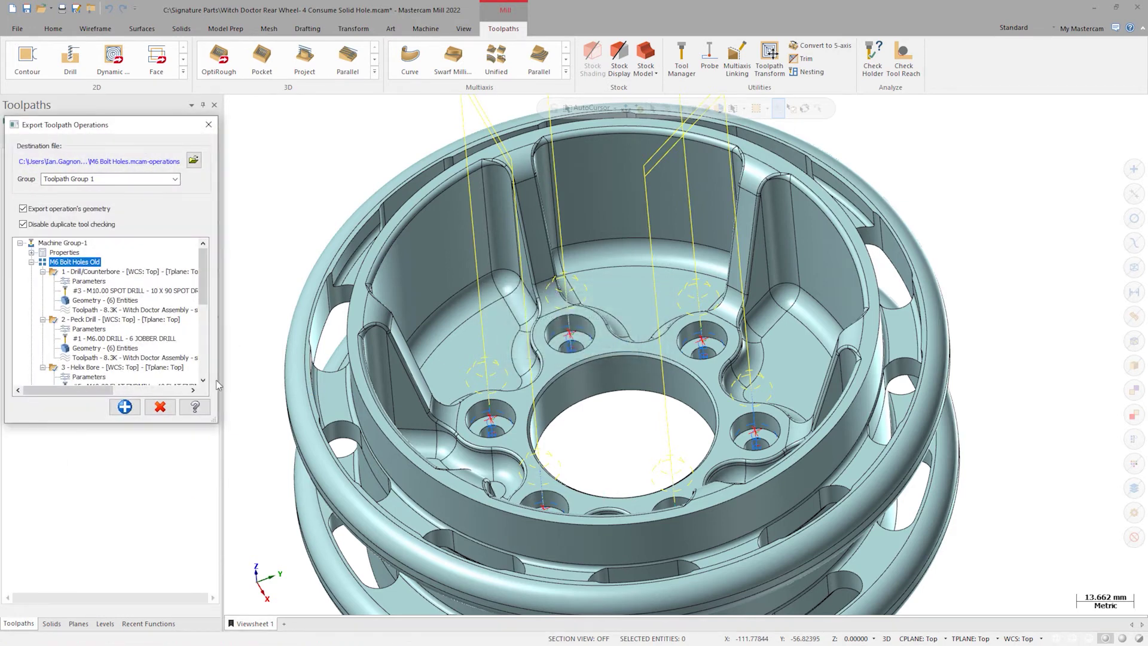
click(160, 407)
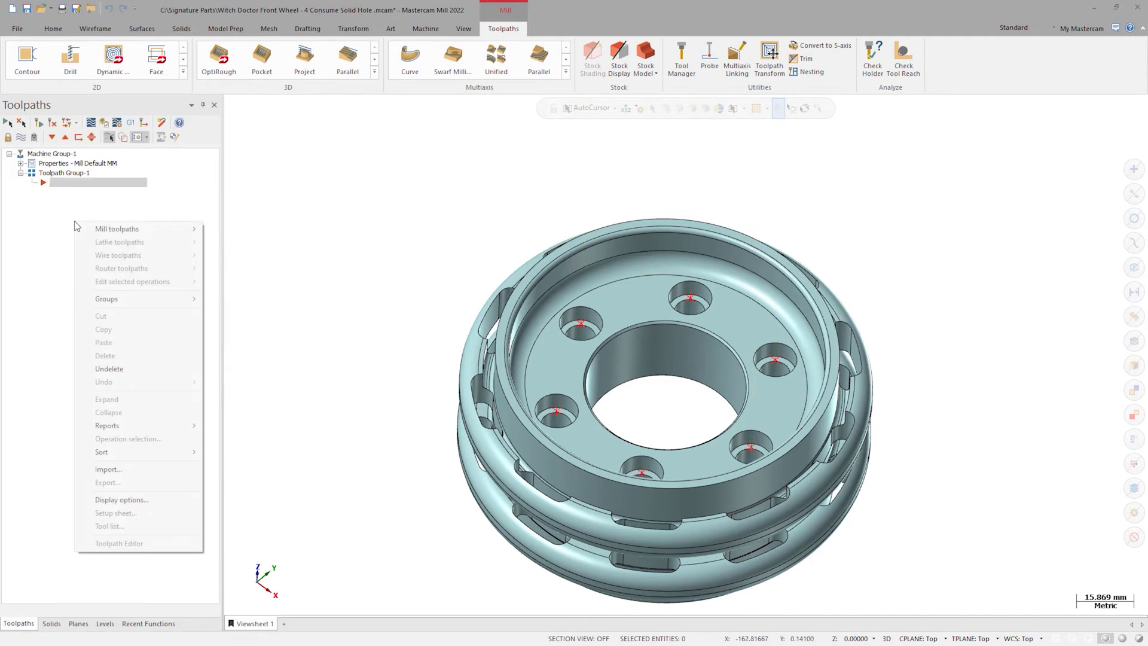
- In the front wheel file, import the Toolpath Group 1 operations from the M6 Bolt Holes library on the Desktop
right_click(74, 221)
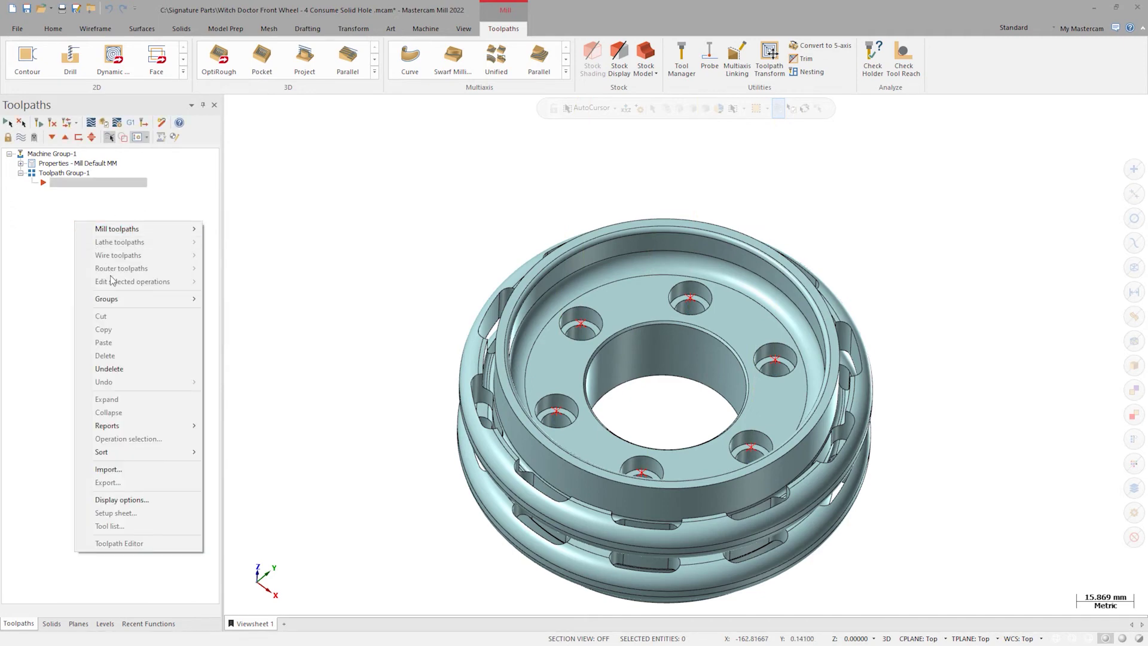
click(136, 470)
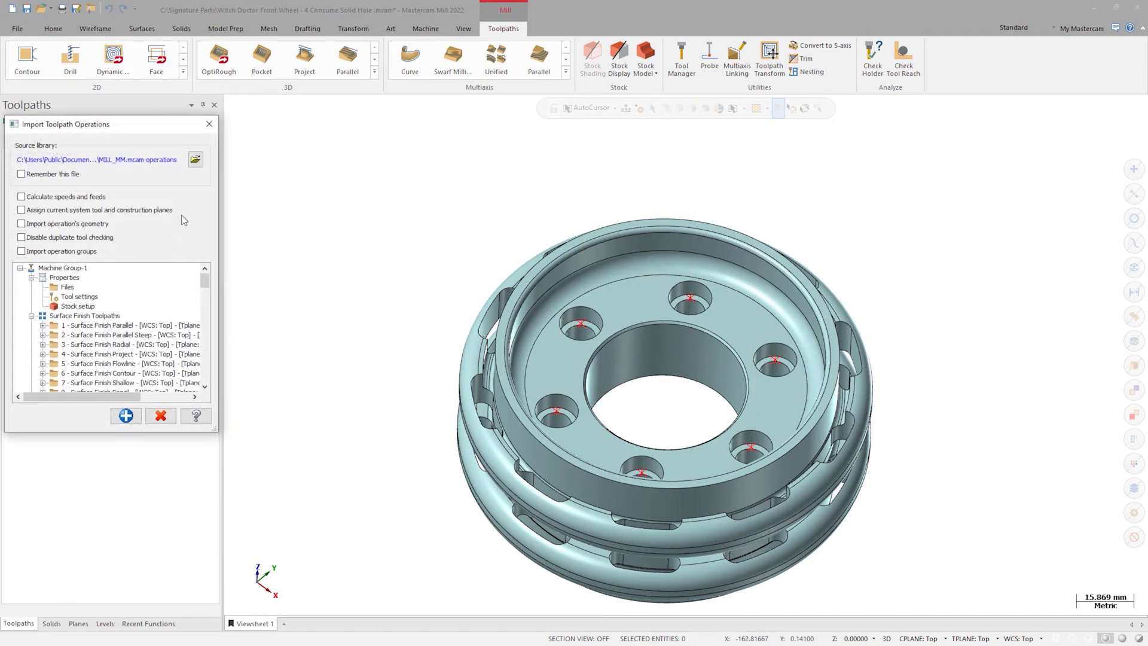
click(196, 160)
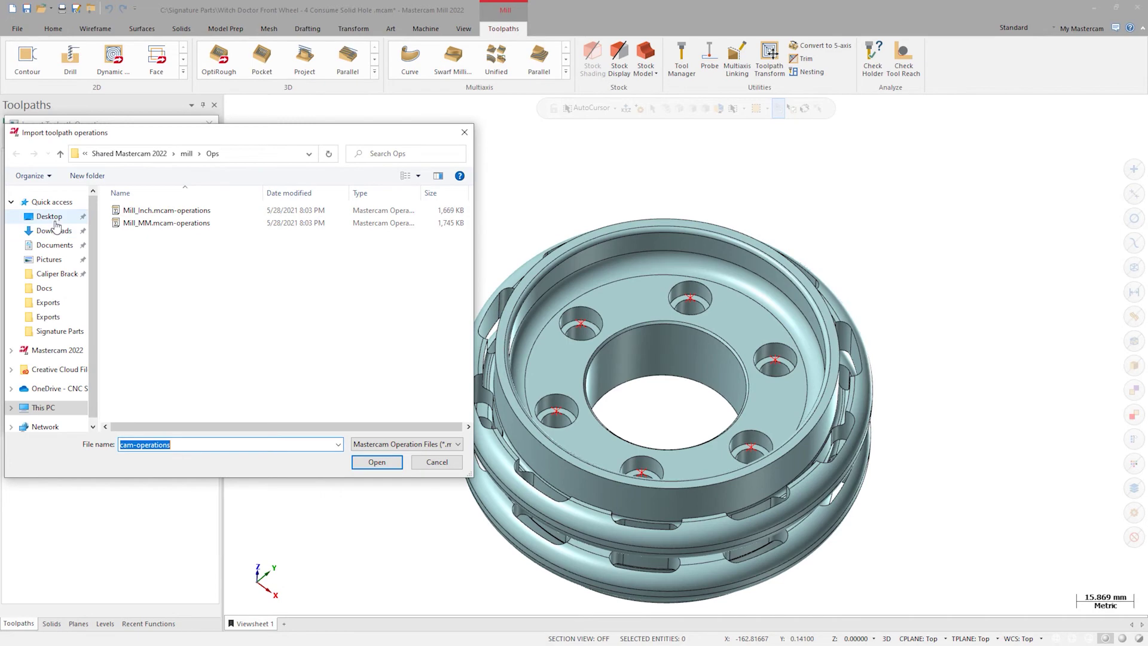
click(54, 220)
double_click(128, 223)
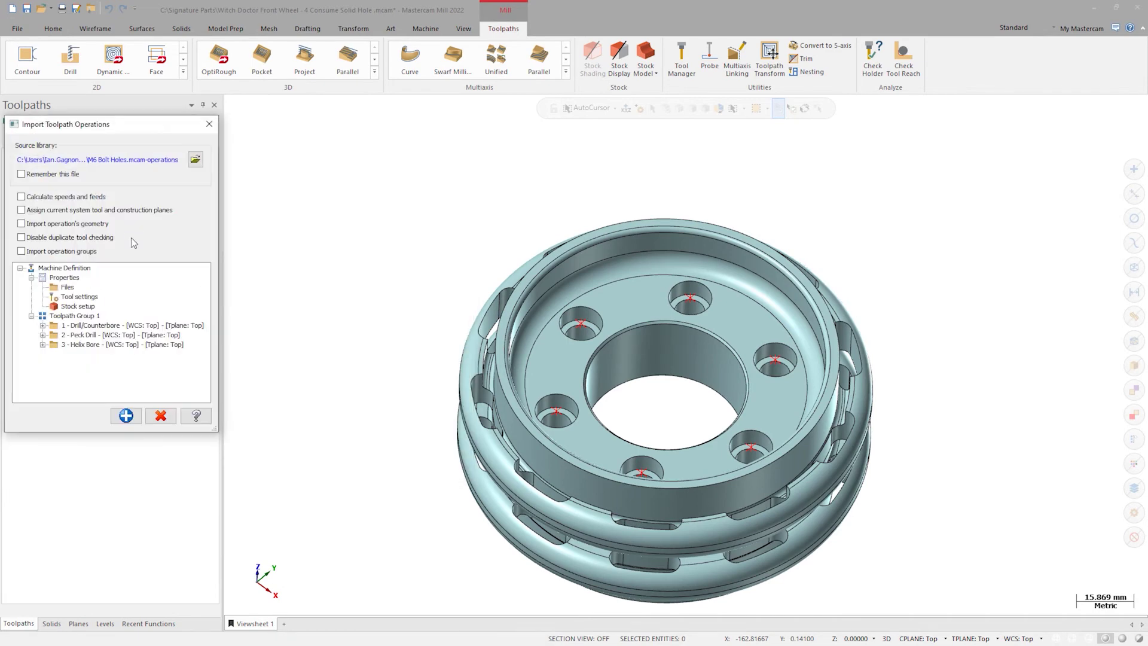
click(126, 415)
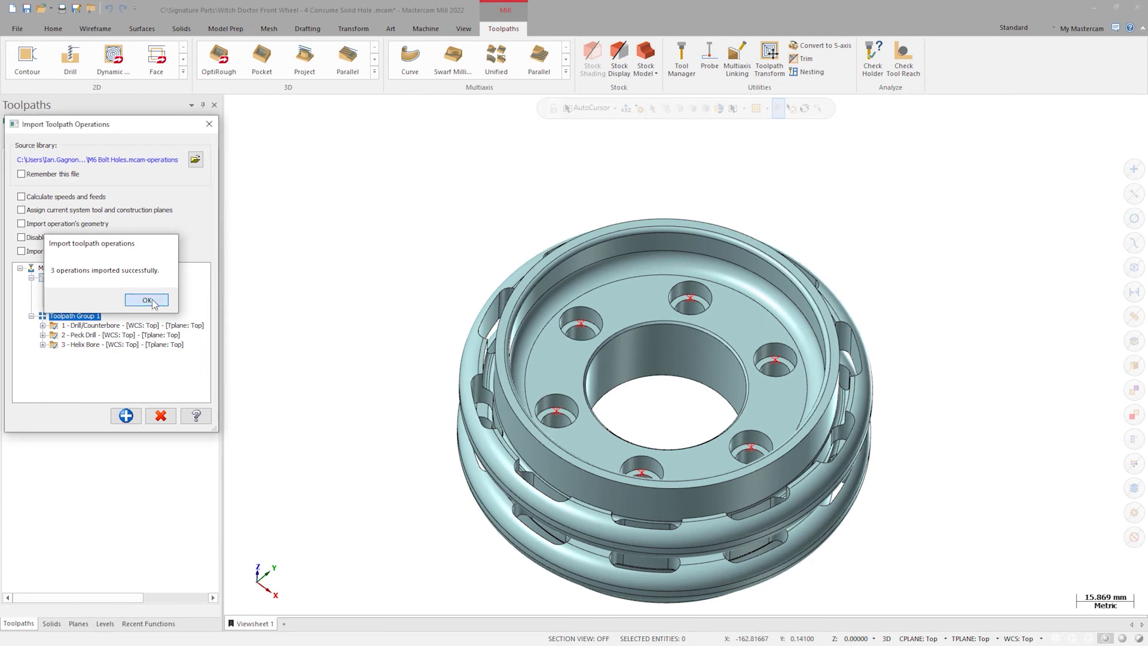
click(147, 300)
click(160, 416)
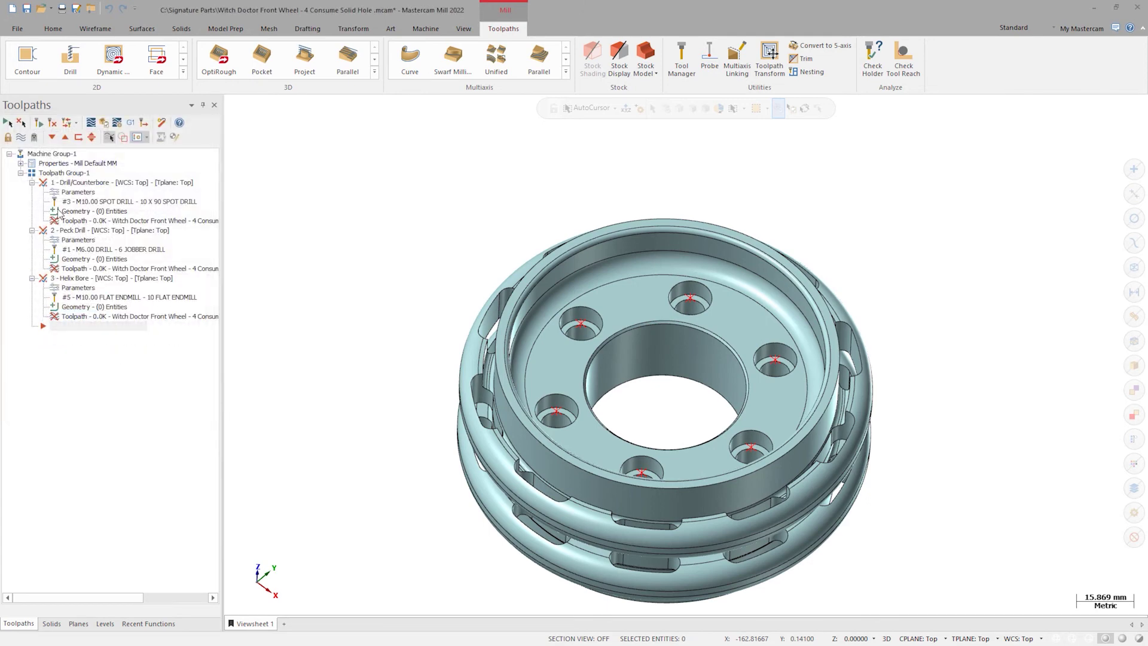
- Assign the solid Counterbore hole feature as the imported Drill/Counterbore operation's geometry and generate its toolpath
click(58, 211)
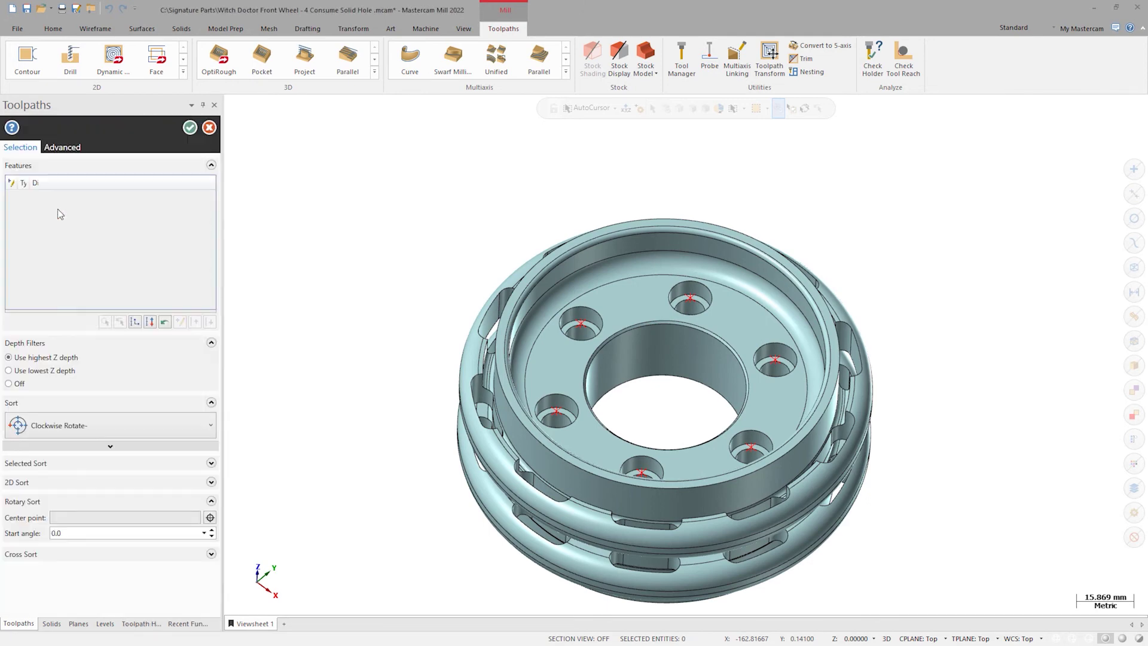
click(51, 623)
click(54, 158)
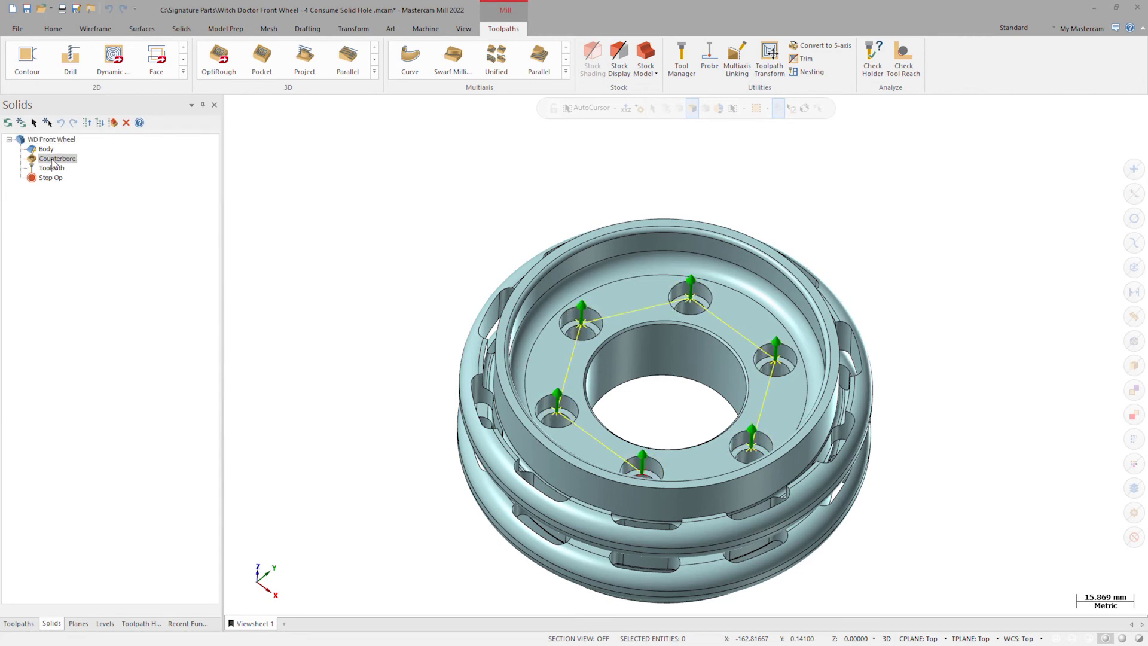
click(142, 624)
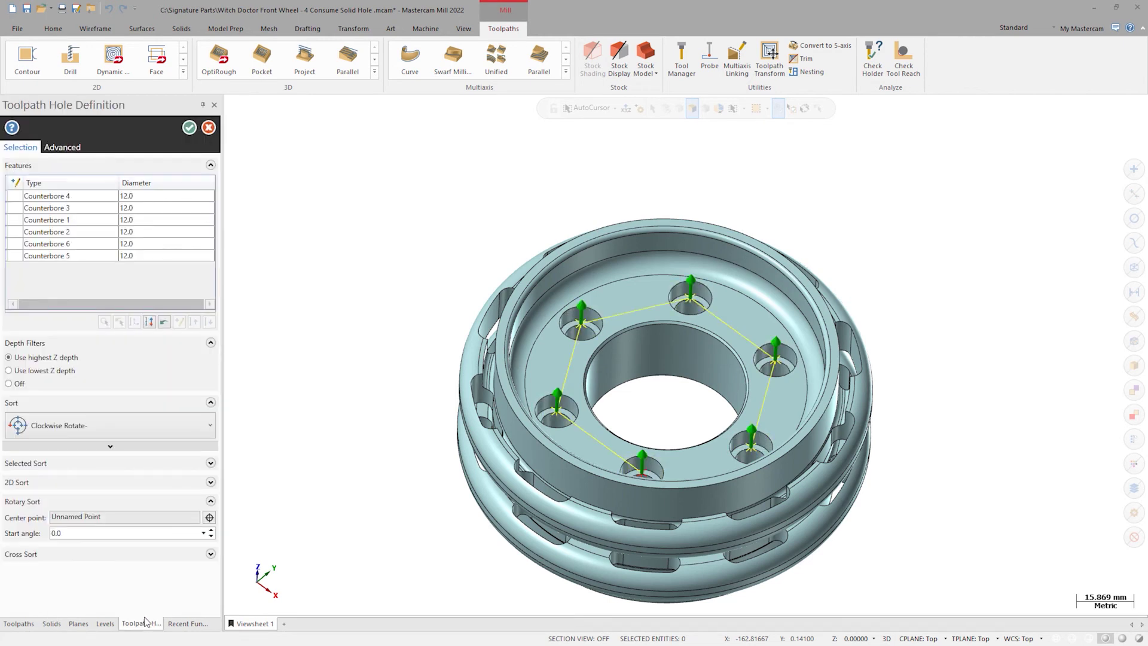
click(189, 128)
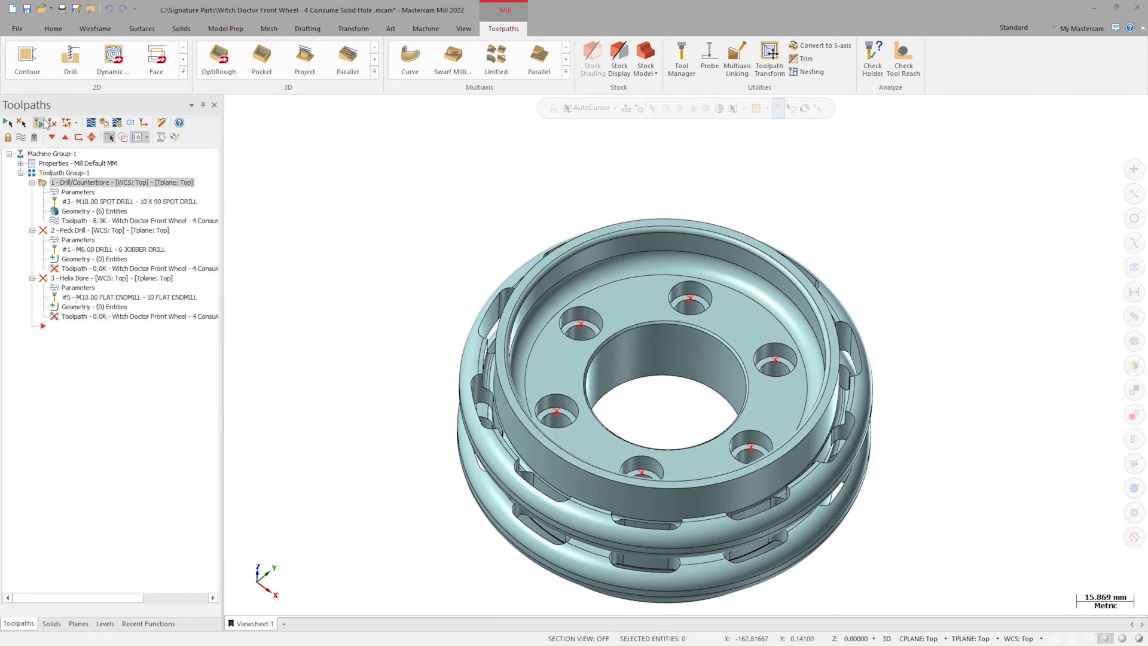
- Replace the geometry of the imported Peck Drill and Helix Bore with that of the Drill/Counterbore operation and generate their toolpaths
click(77, 231)
click(76, 279)
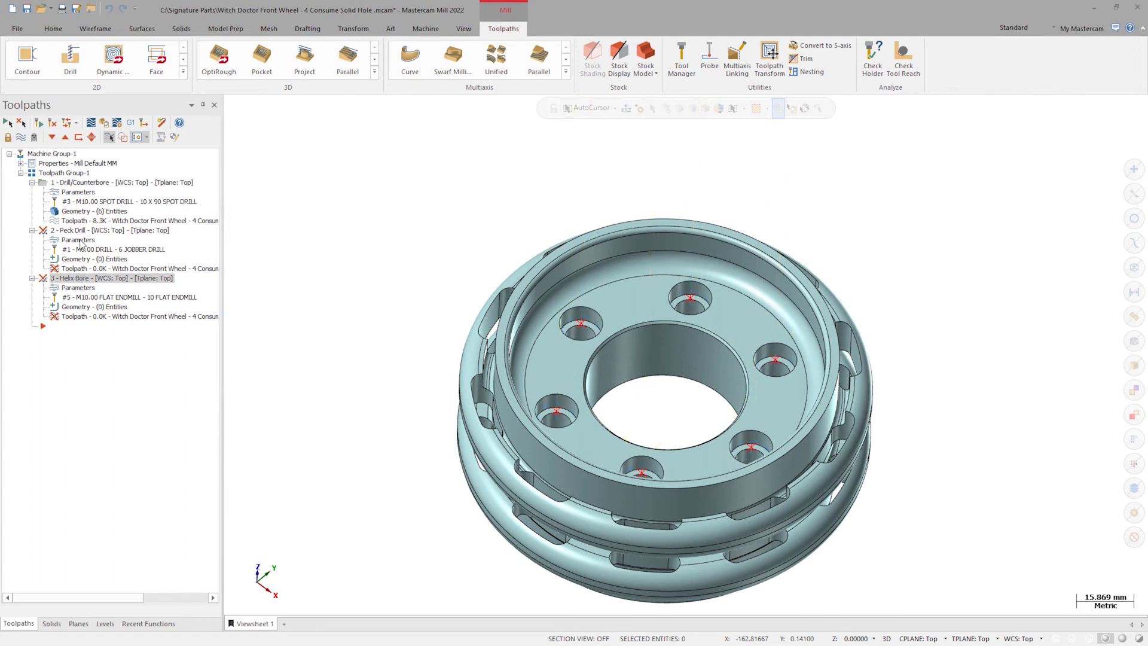
click(77, 213)
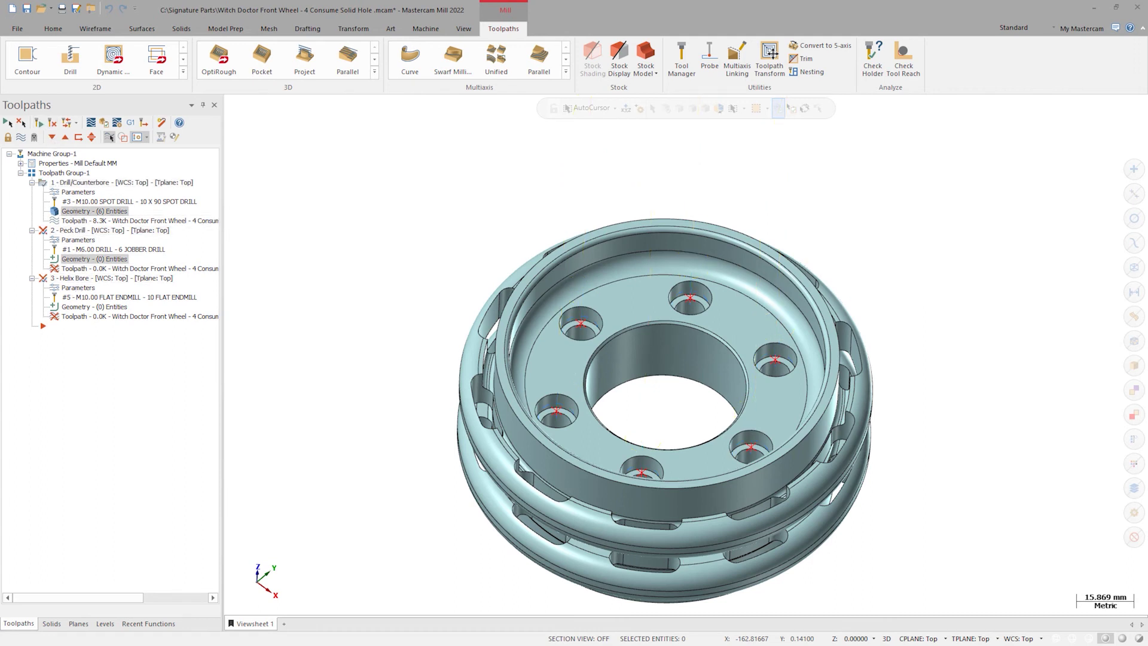
click(99, 259)
click(134, 293)
click(63, 174)
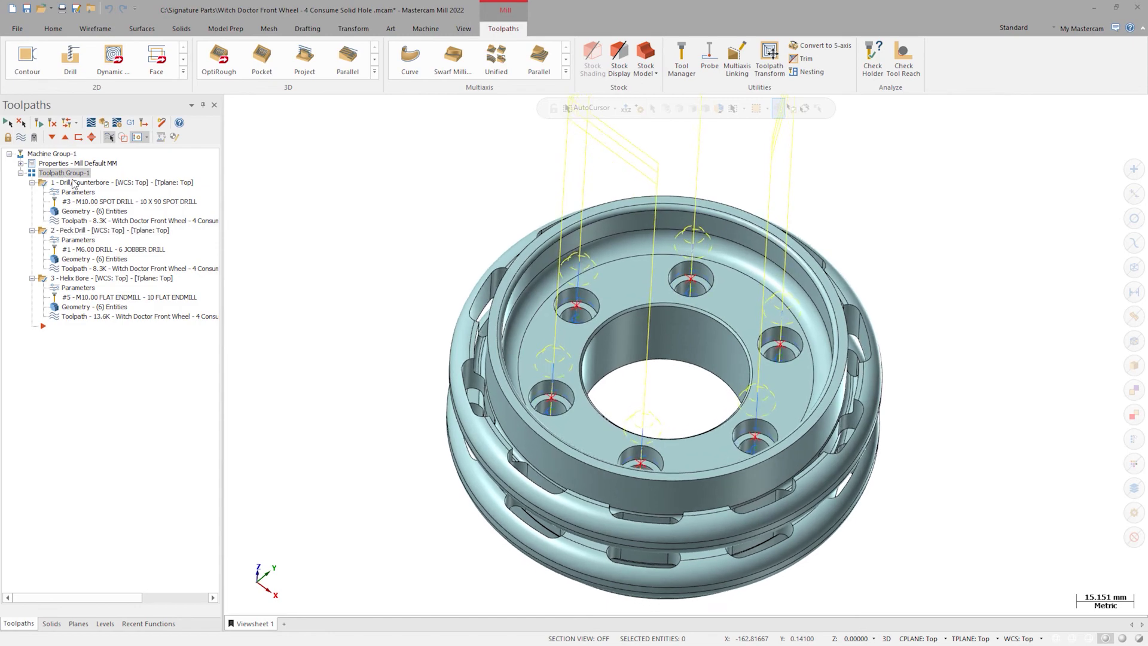